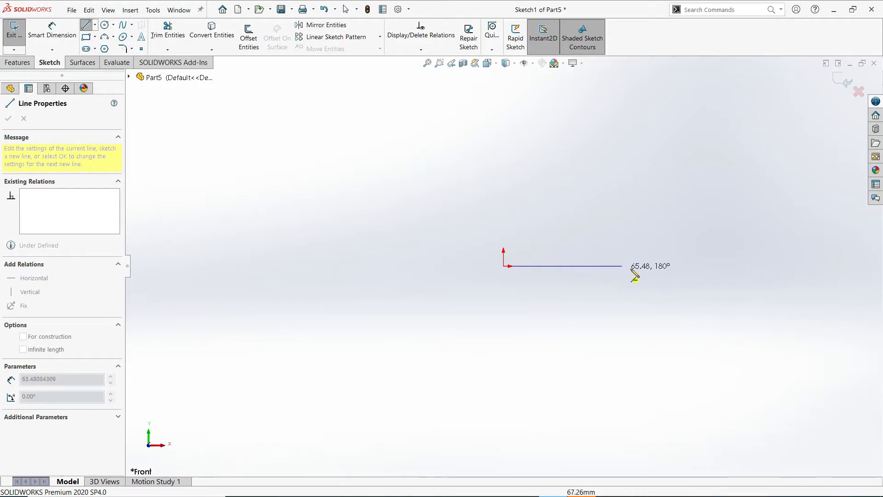
# Sketch a horizontal line about 76 mm long from the origin and a vertical line about 55 mm up from its end
pyautogui.click(641, 266)
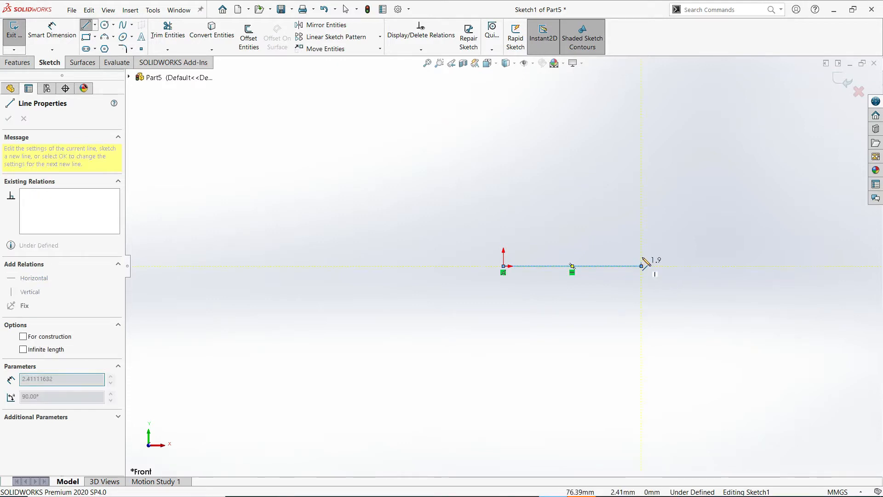
pyautogui.click(642, 164)
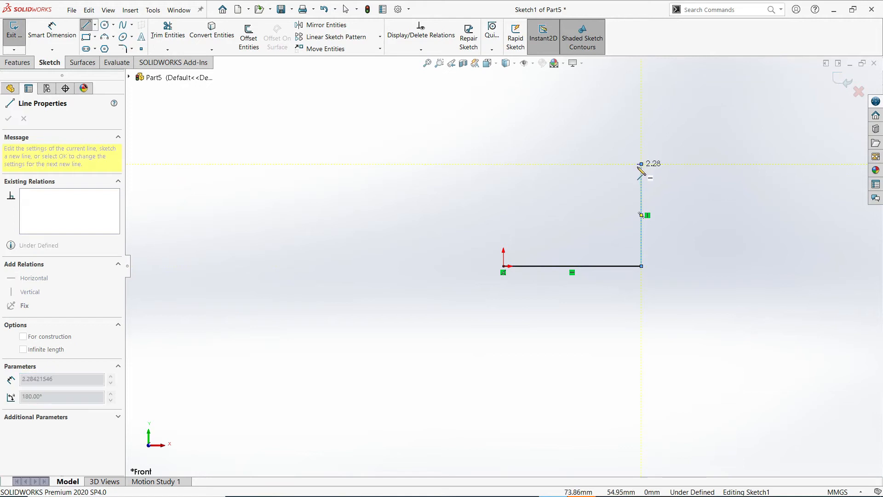
pyautogui.rightClick(557, 184)
pyautogui.click(581, 196)
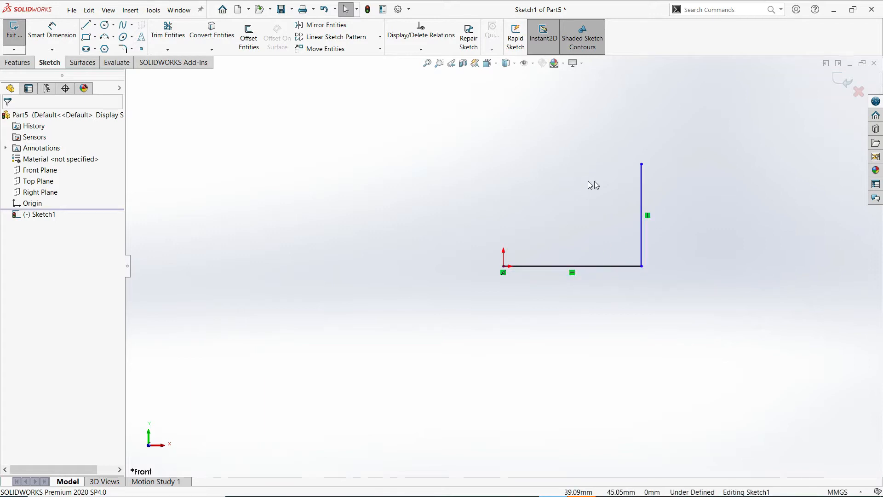
# Hide the sketch relation symbols in the graphics area and display them again
pyautogui.click(533, 64)
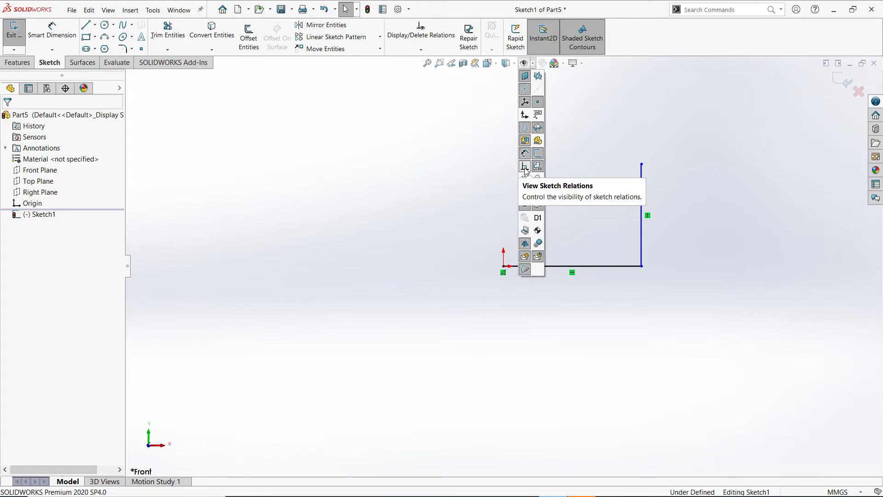
pyautogui.click(526, 170)
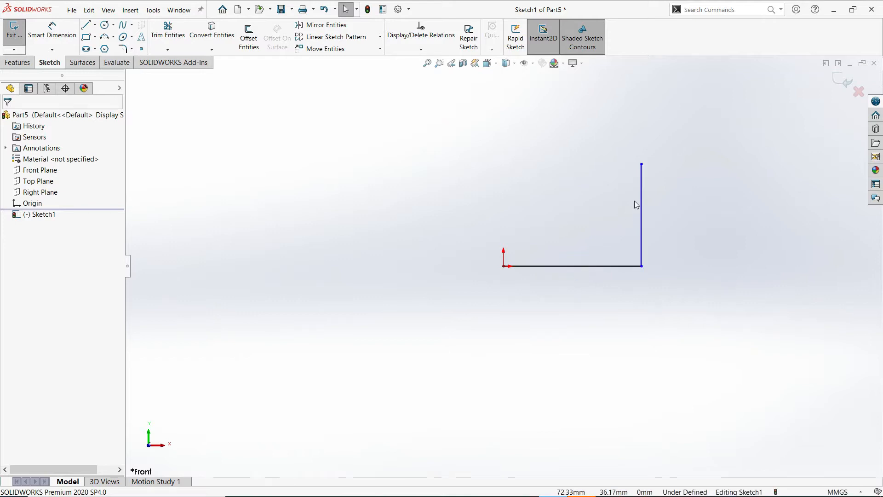
pyautogui.click(532, 63)
pyautogui.click(525, 167)
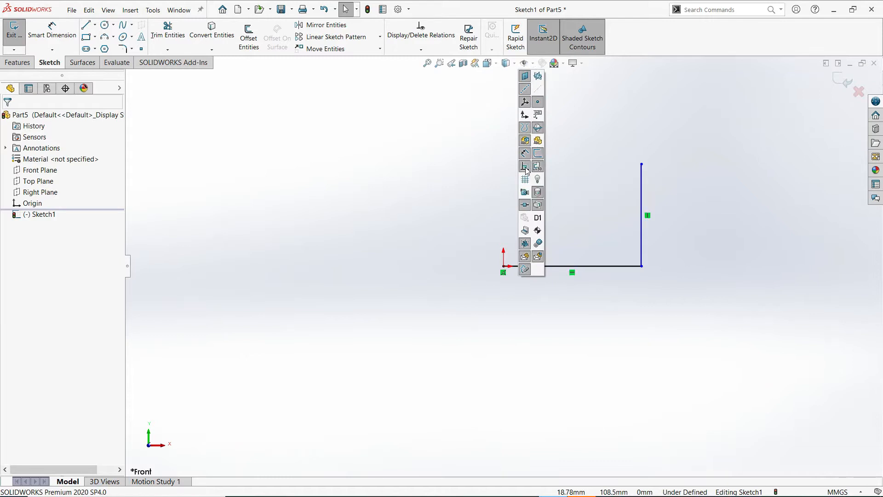
pyautogui.click(479, 167)
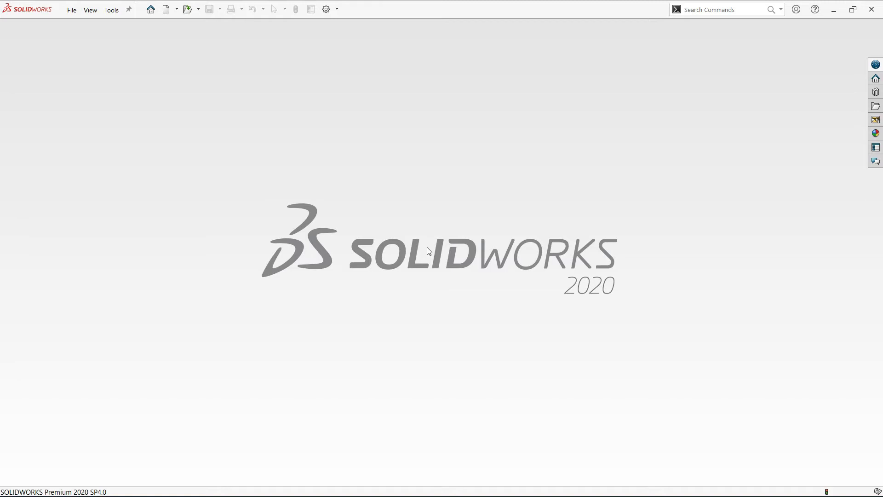
# Open the part file Design Intent 1 from the SolidWorks 2020 Tutorial folder
pyautogui.click(186, 12)
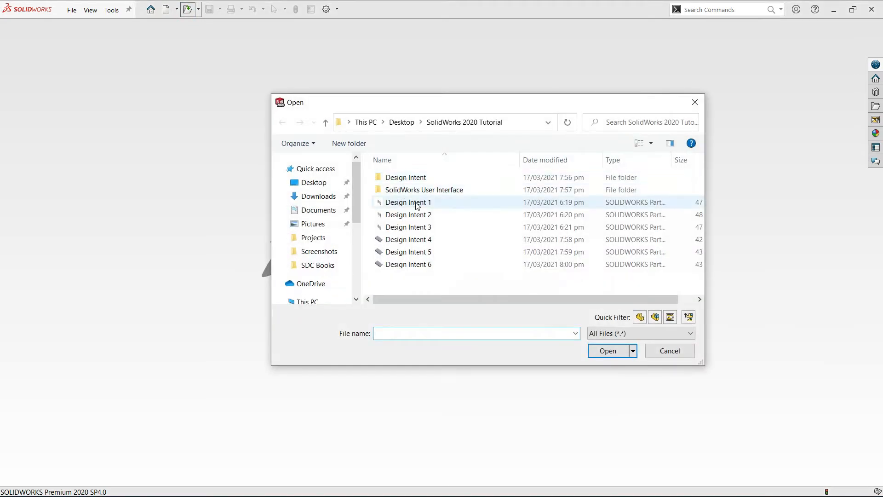
pyautogui.click(416, 205)
pyautogui.click(617, 350)
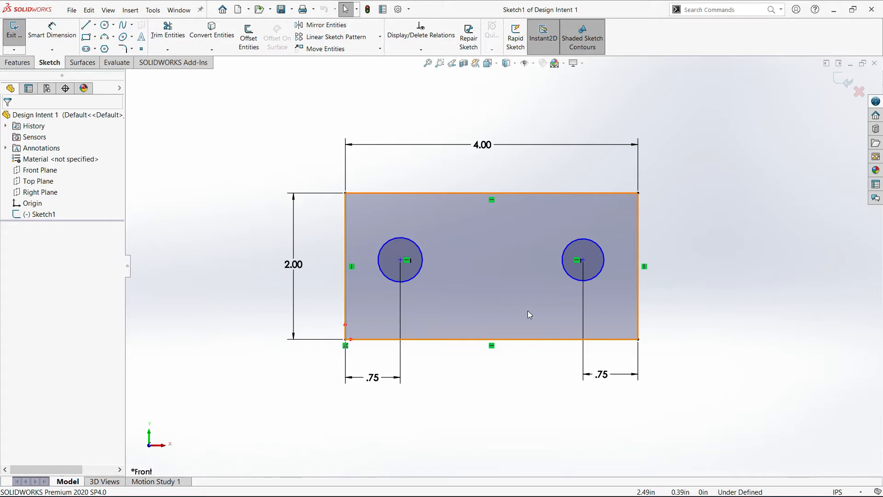
# Set the overall width of the Design Intent 1 rectangle to 6 in
pyautogui.click(482, 145)
pyautogui.doubleClick(482, 144)
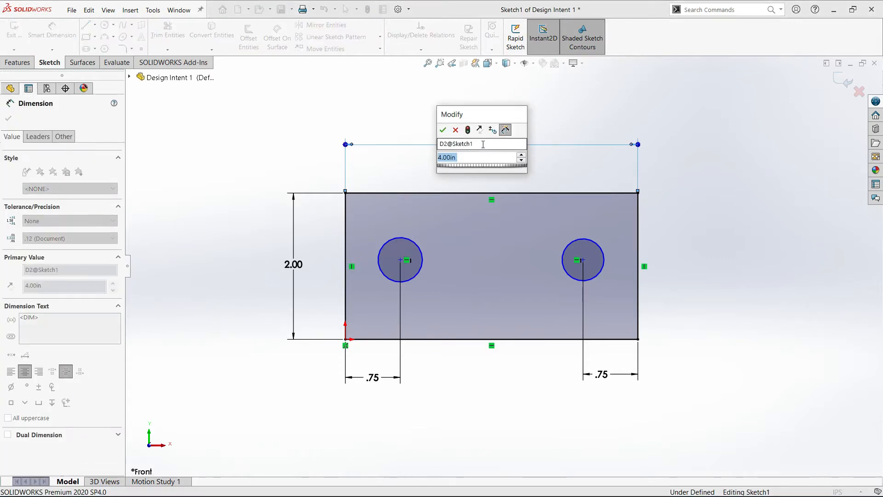
pyautogui.write('6')
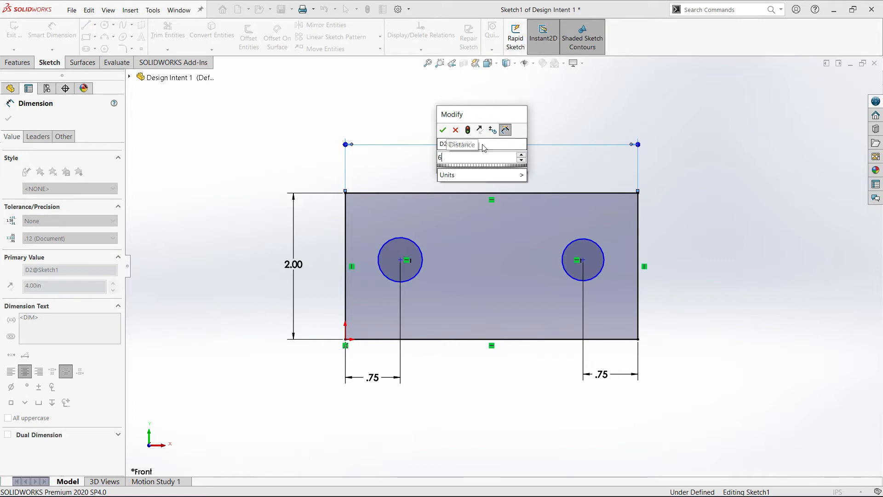
pyautogui.click(443, 131)
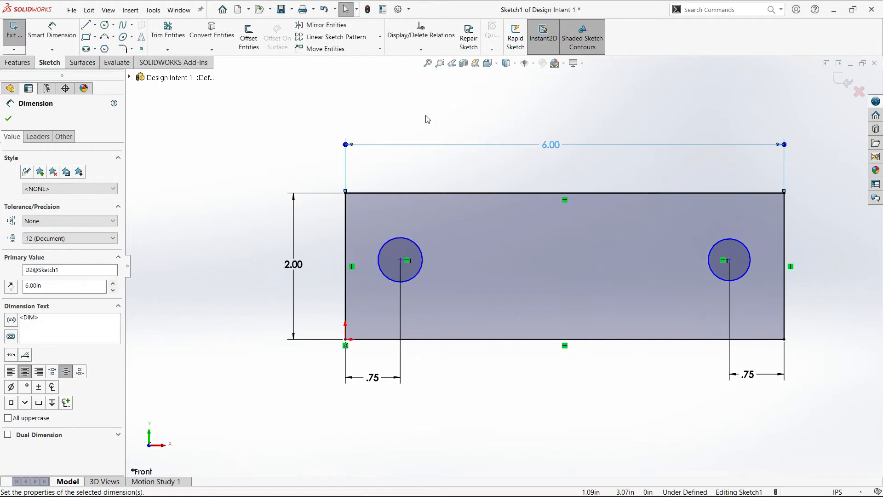
pyautogui.click(427, 119)
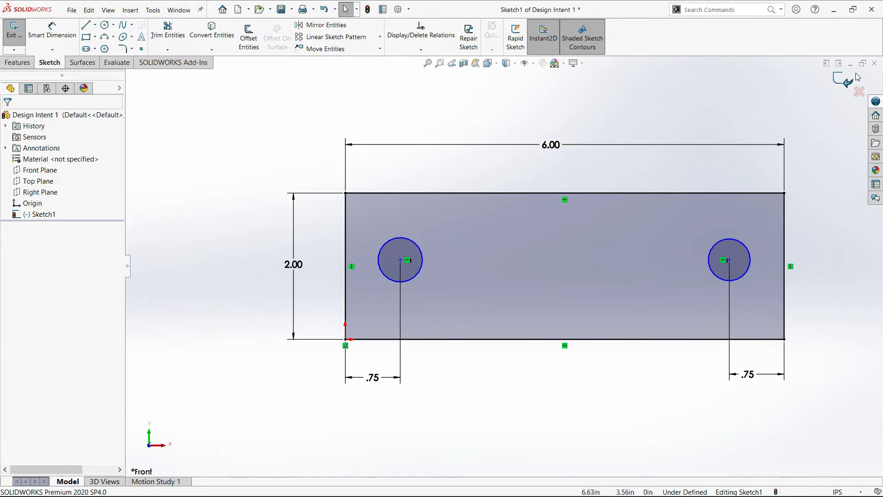
# Close Design Intent 1 without saving and open the part file Design Intent 2
pyautogui.click(874, 63)
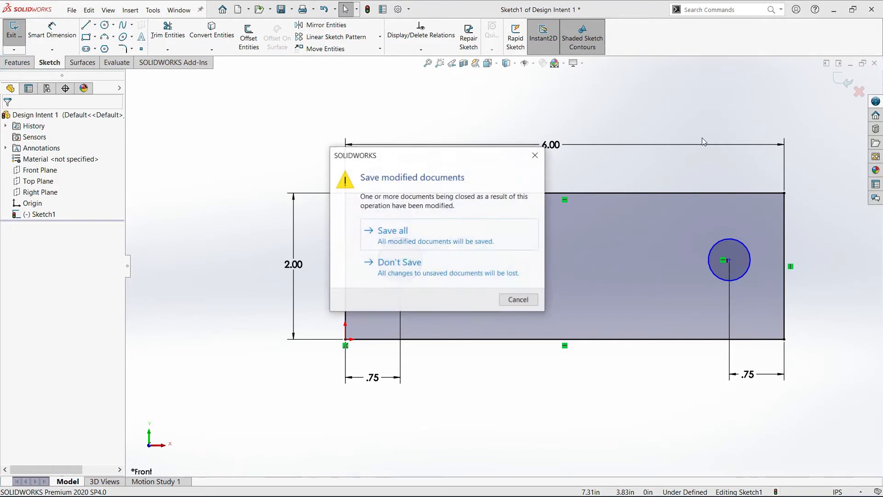
pyautogui.click(452, 269)
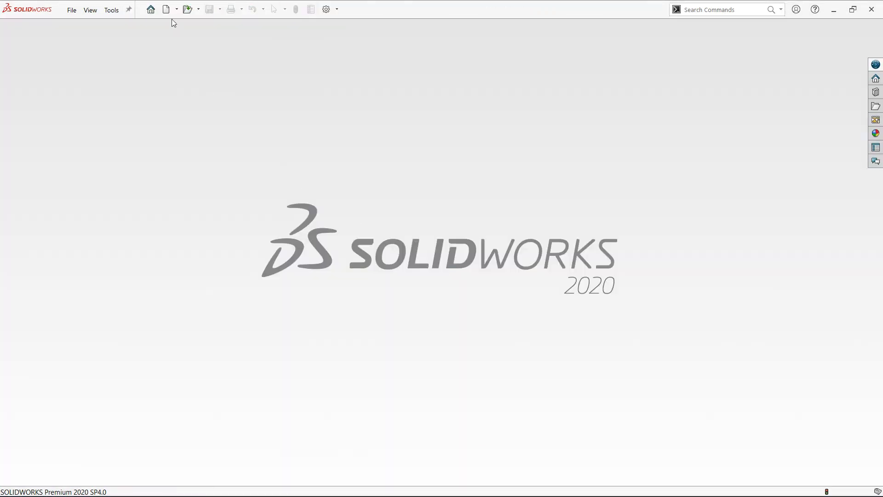
pyautogui.click(188, 9)
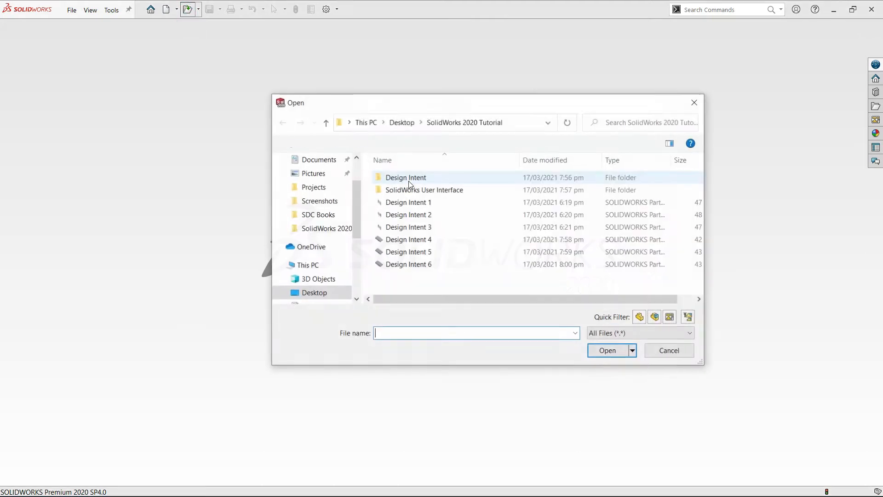
pyautogui.click(414, 214)
pyautogui.click(608, 350)
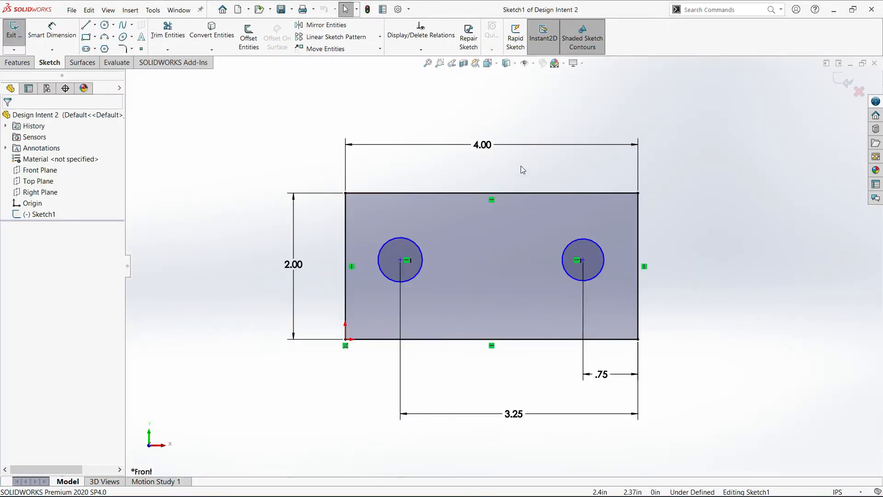
# Set the overall width of the Design Intent 2 rectangle to 6 in
pyautogui.click(486, 148)
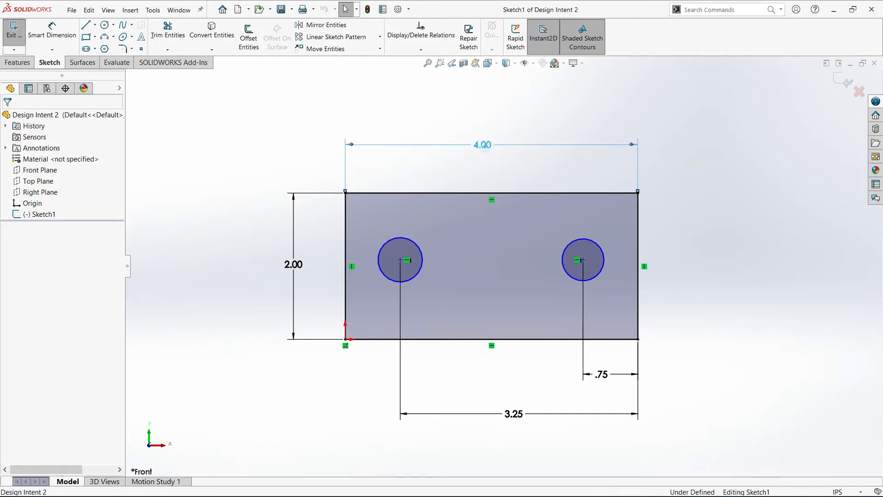
pyautogui.doubleClick(493, 146)
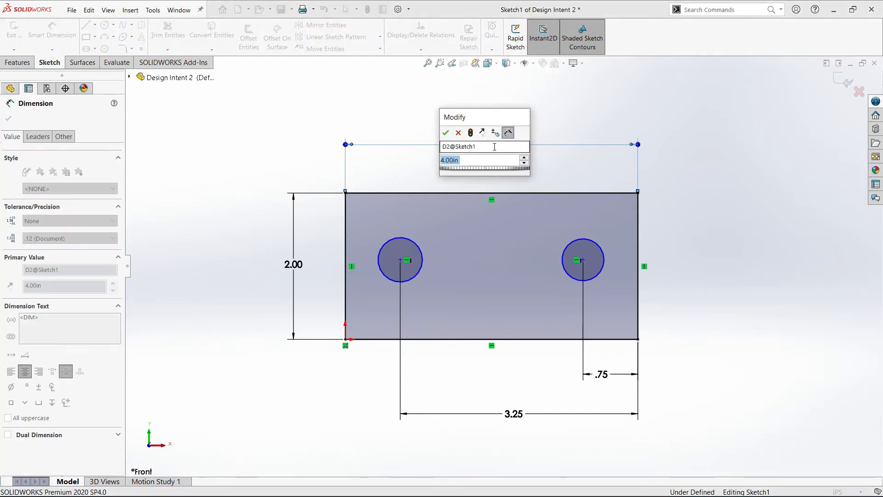
pyautogui.write('6')
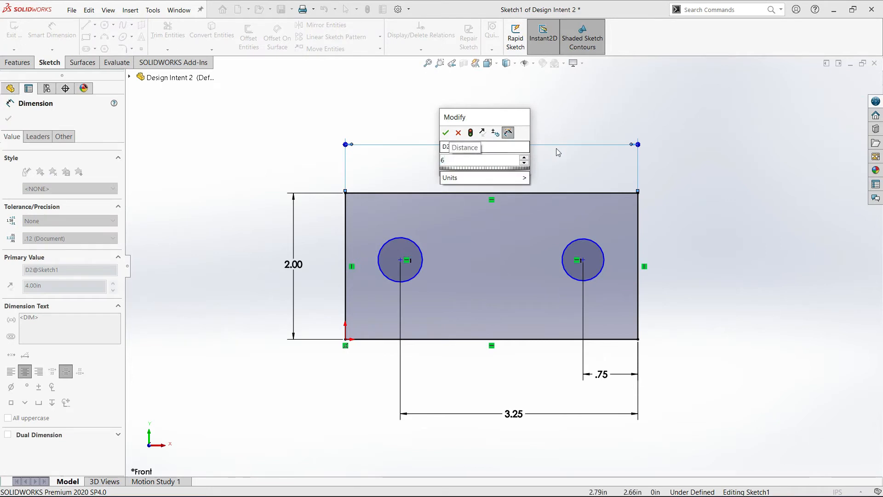
pyautogui.click(445, 132)
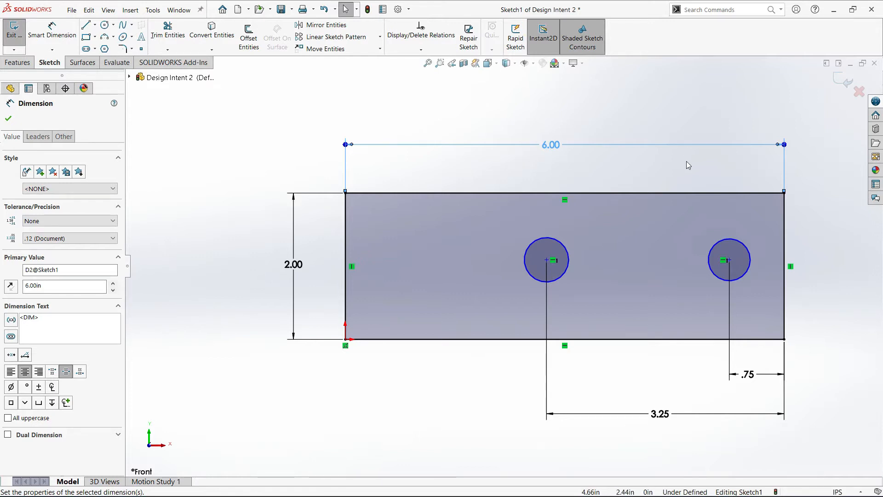
# Close Design Intent 2 without saving and open the part file Design Intent 3
pyautogui.click(874, 63)
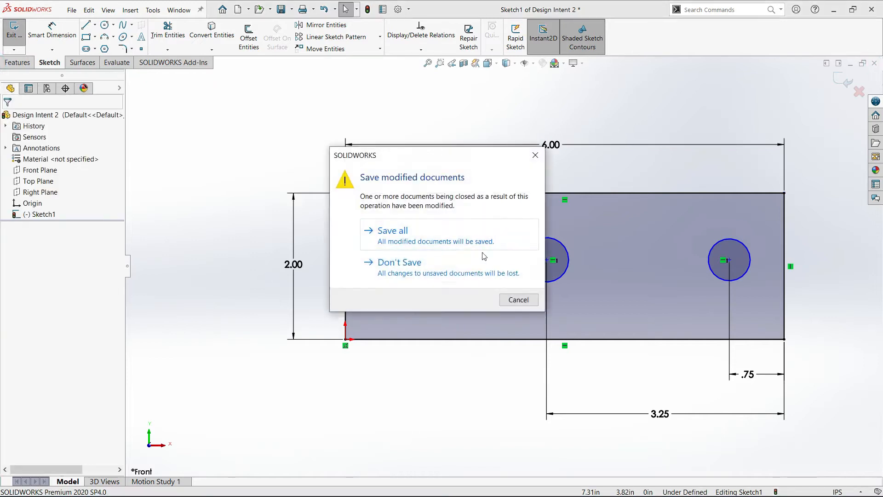
pyautogui.click(451, 264)
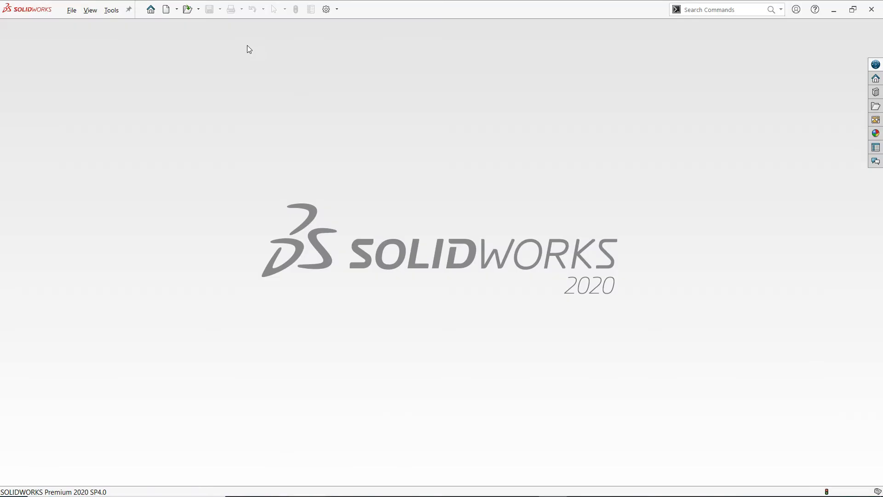
pyautogui.click(188, 12)
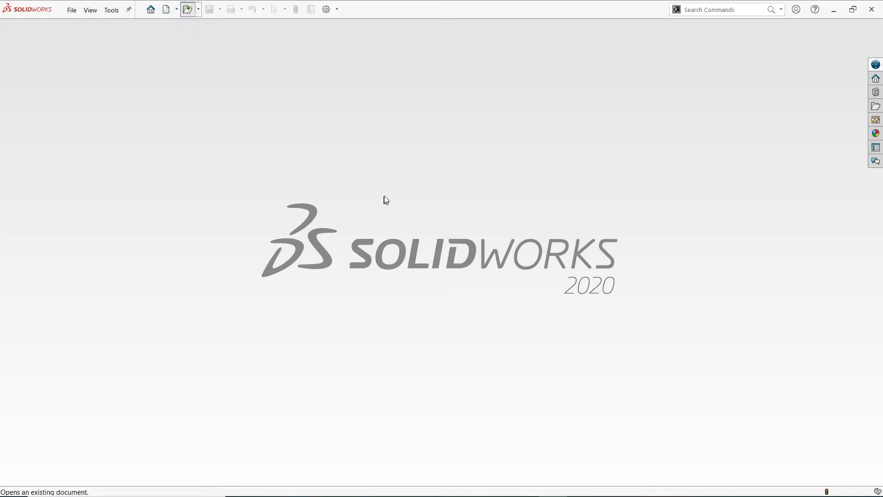
pyautogui.click(432, 228)
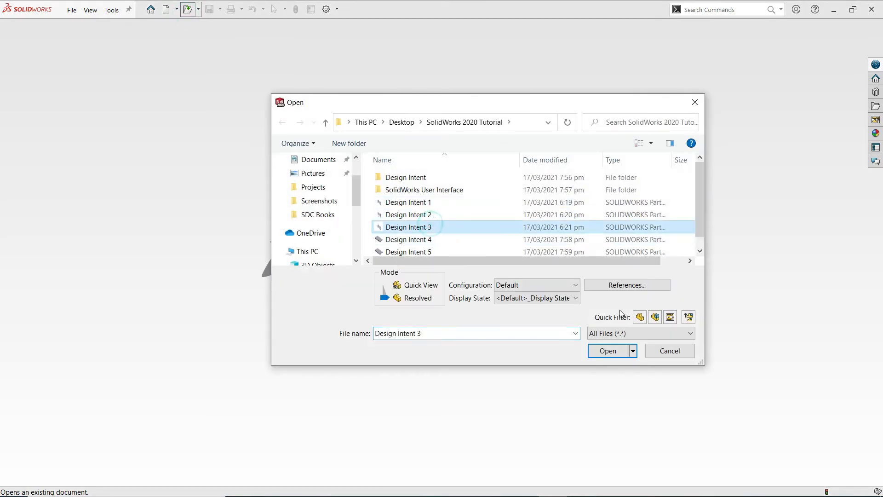
pyautogui.click(611, 351)
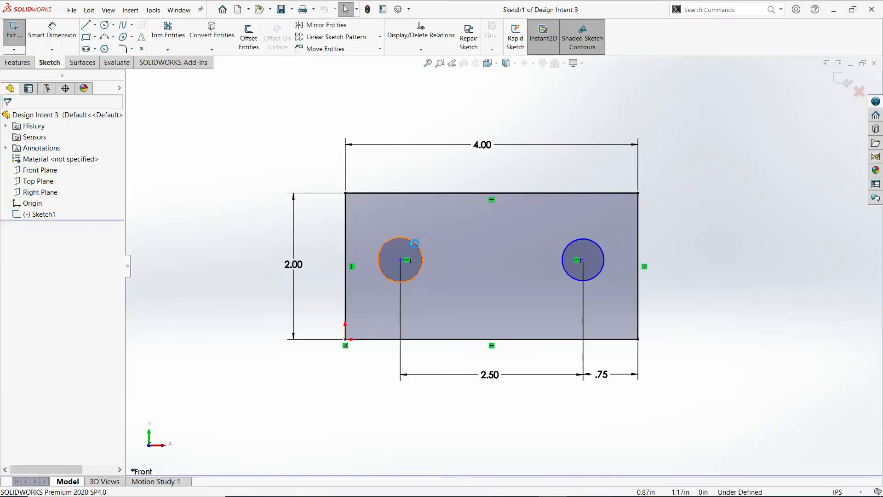
# Set the overall width of the Design Intent 3 rectangle to 6 in
pyautogui.click(481, 148)
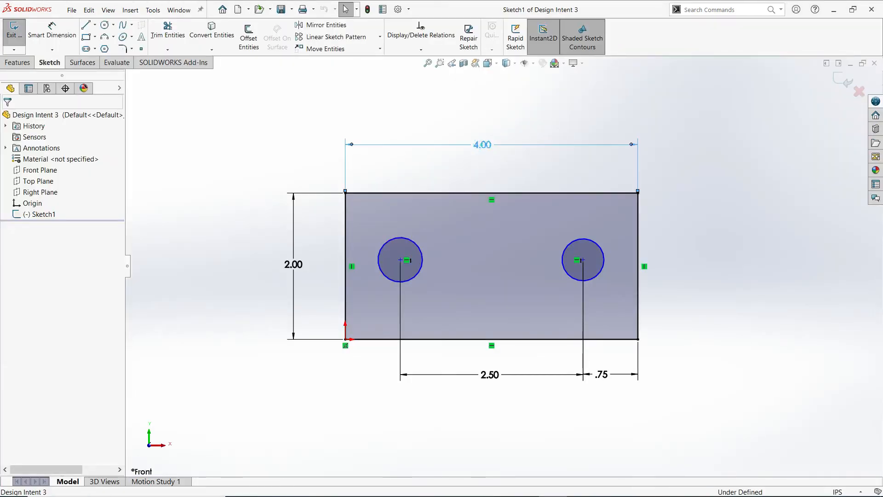
pyautogui.doubleClick(481, 146)
pyautogui.write('6')
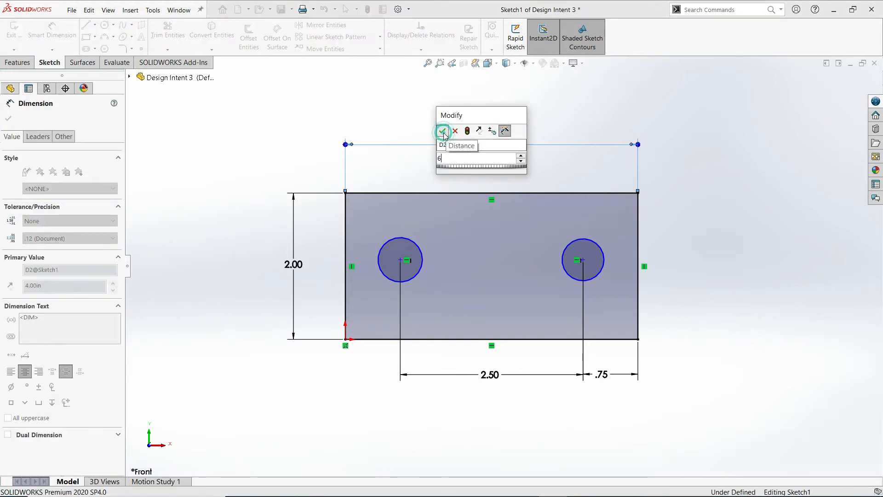
pyautogui.click(442, 131)
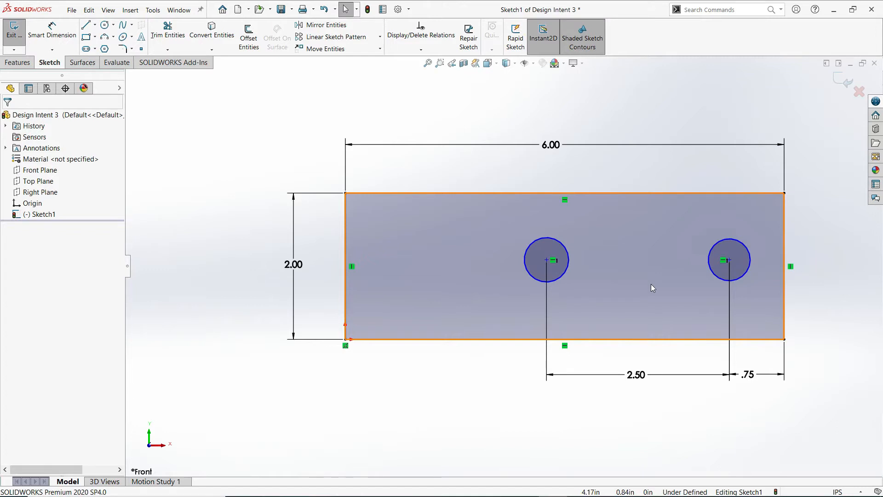
# Close Design Intent 3 without saving and create a new part document
pyautogui.click(874, 63)
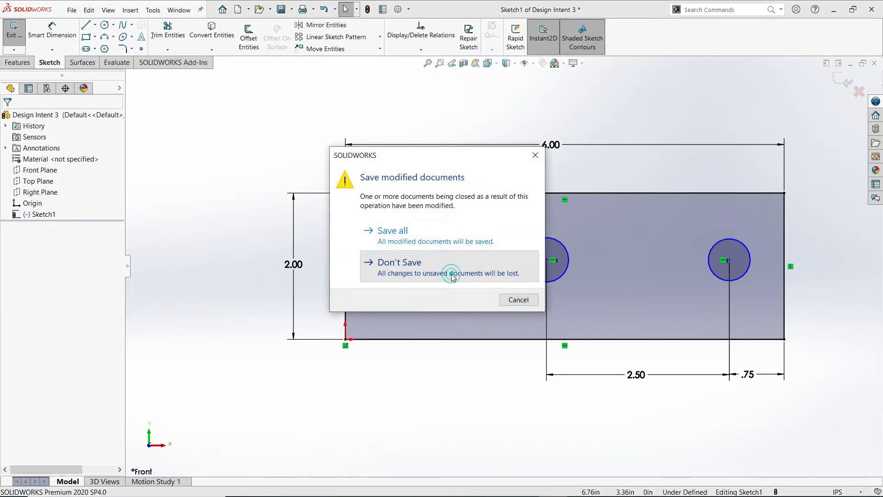
pyautogui.click(455, 275)
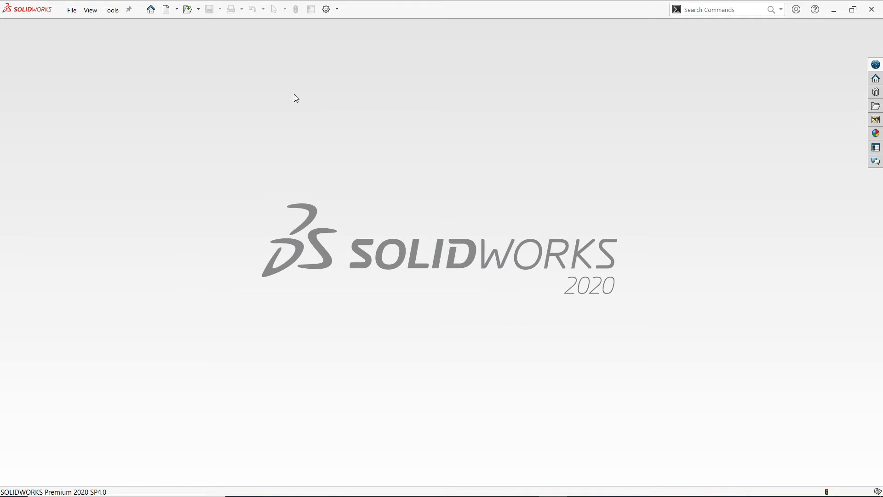
pyautogui.click(166, 10)
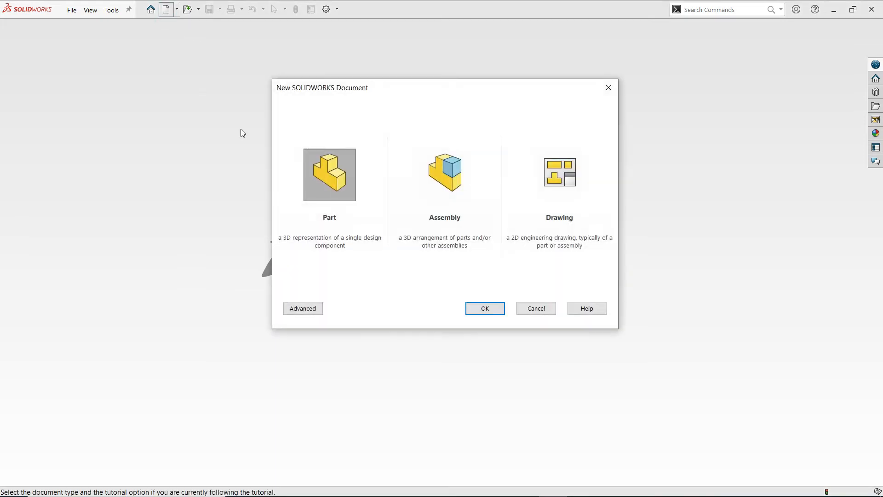
pyautogui.click(323, 184)
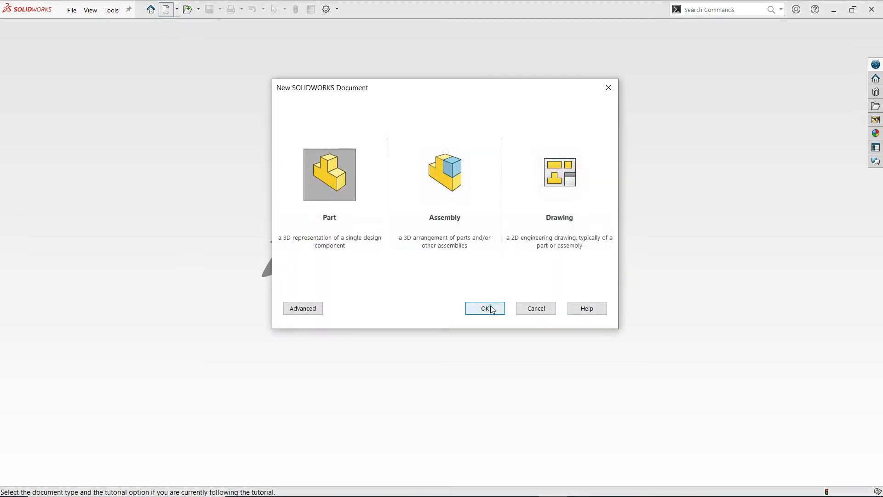
pyautogui.click(490, 305)
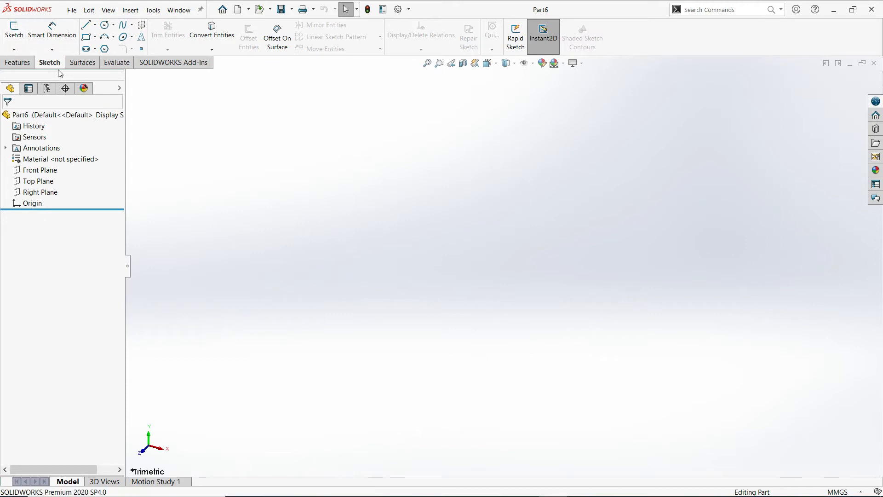
pyautogui.press('space')
pyautogui.click(106, 11)
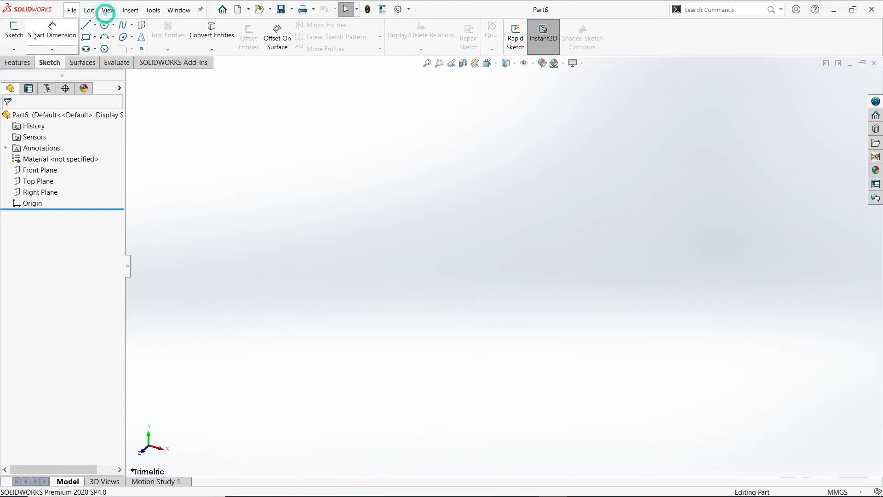
# Sketch a corner rectangle on the Front Plane starting at the origin, about 152 mm wide and 41 mm high
pyautogui.click(14, 32)
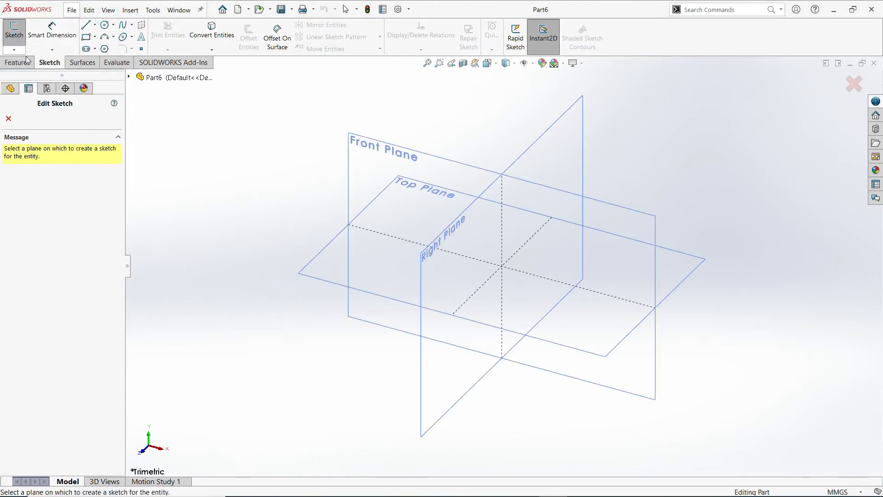
pyautogui.click(362, 176)
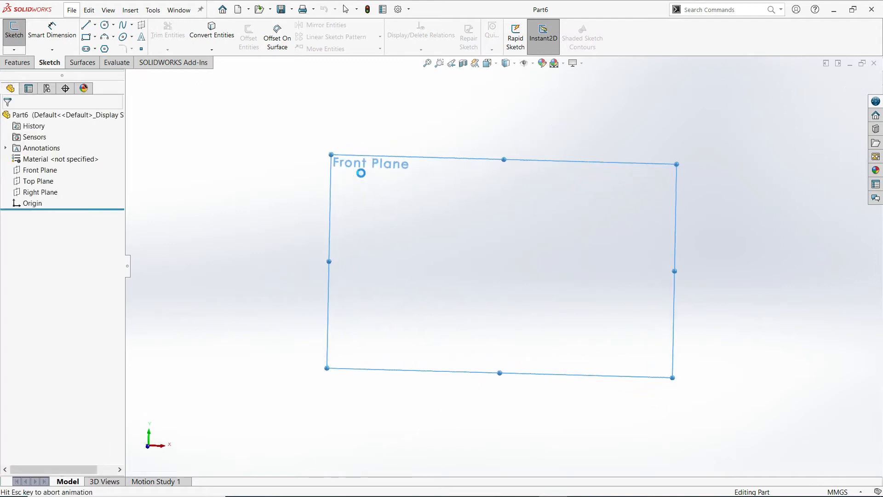
pyautogui.click(86, 36)
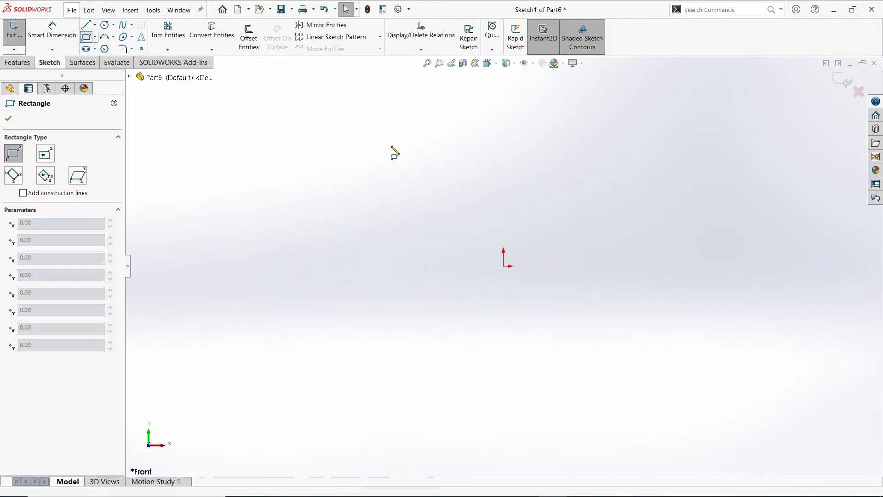
pyautogui.click(504, 266)
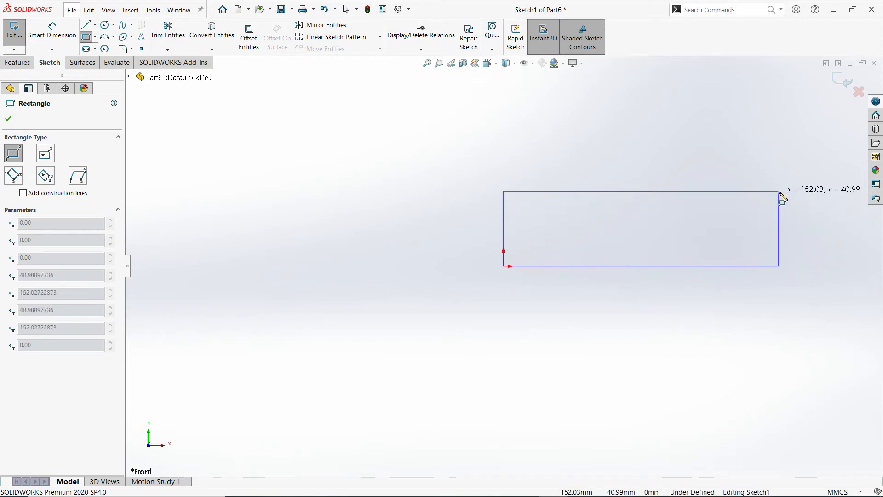
pyautogui.click(778, 191)
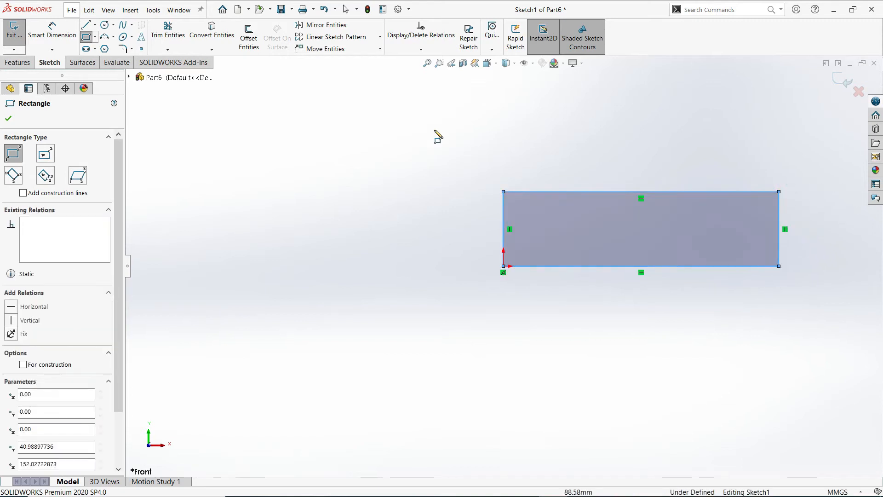
# Dimension the rectangle's bottom edge to 200 mm and its left edge to 20 mm
pyautogui.click(42, 35)
pyautogui.click(592, 265)
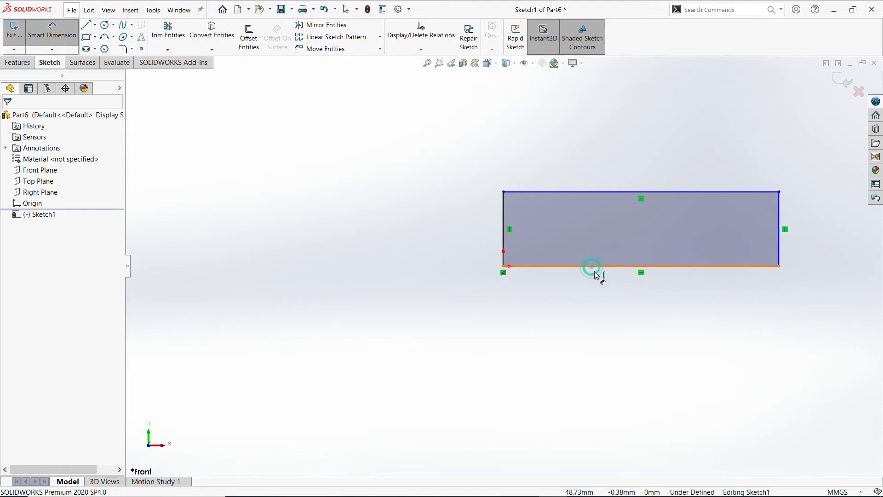
pyautogui.click(636, 325)
pyautogui.write('200')
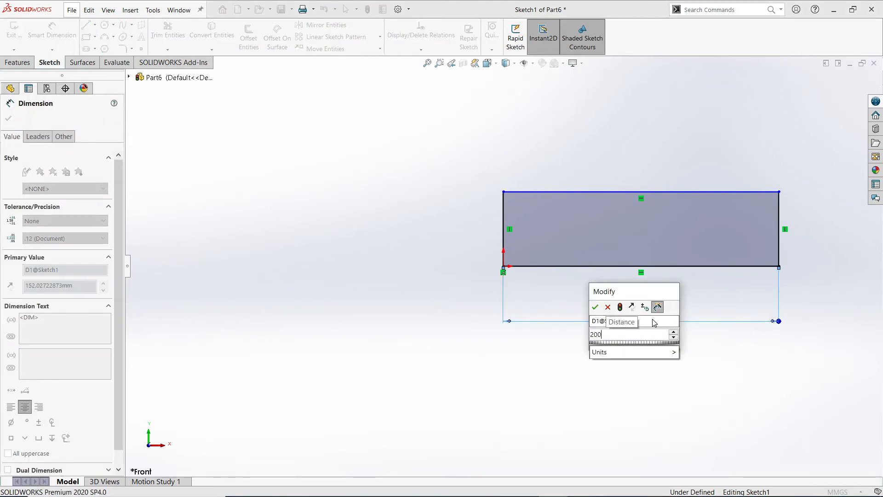
pyautogui.click(595, 307)
pyautogui.click(504, 234)
pyautogui.click(437, 231)
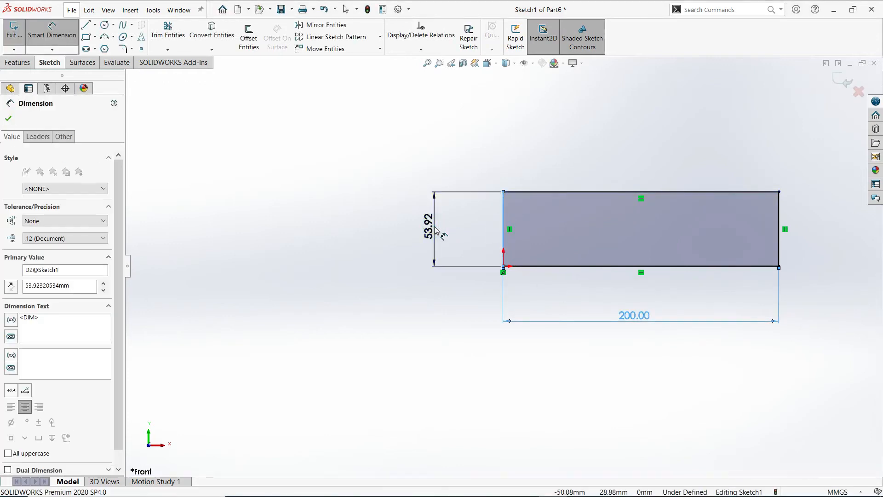
pyautogui.write('20')
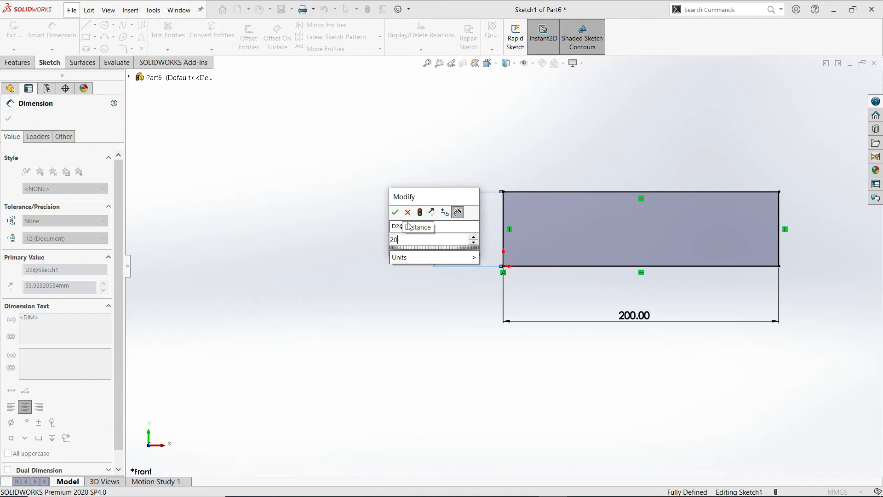
pyautogui.press('Return')
pyautogui.click(414, 130)
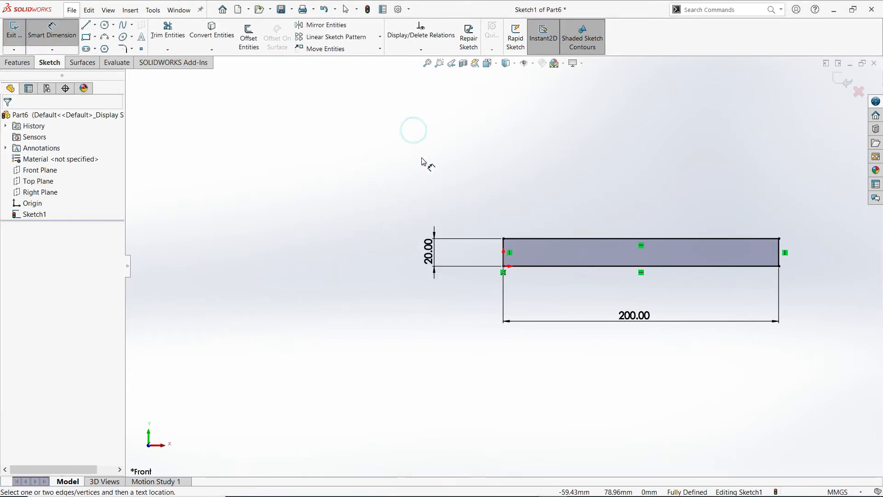
# Set up an Extruded Boss/Base of the rectangle with a blind depth of 100 mm
pyautogui.click(22, 64)
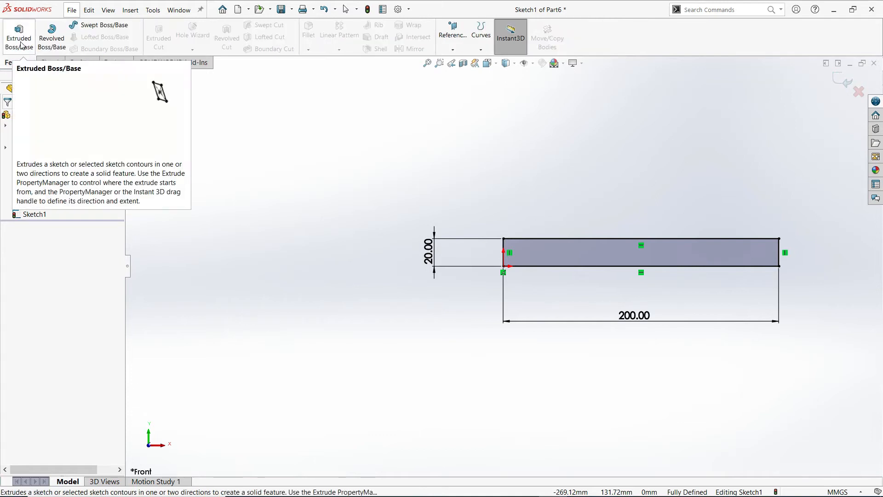
pyautogui.click(21, 45)
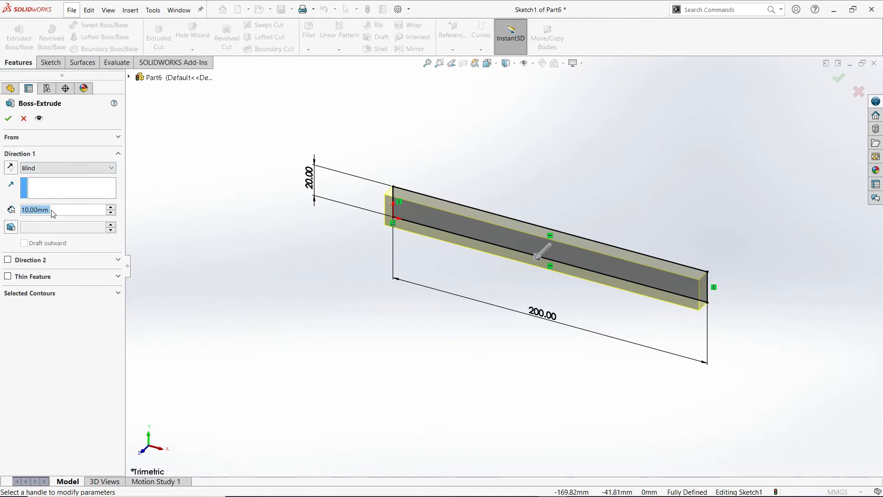
pyautogui.write('100')
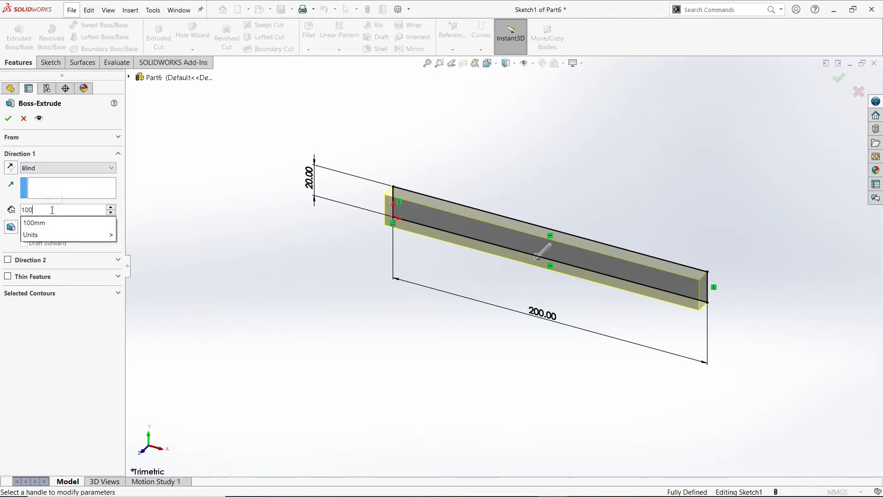
pyautogui.click(322, 255)
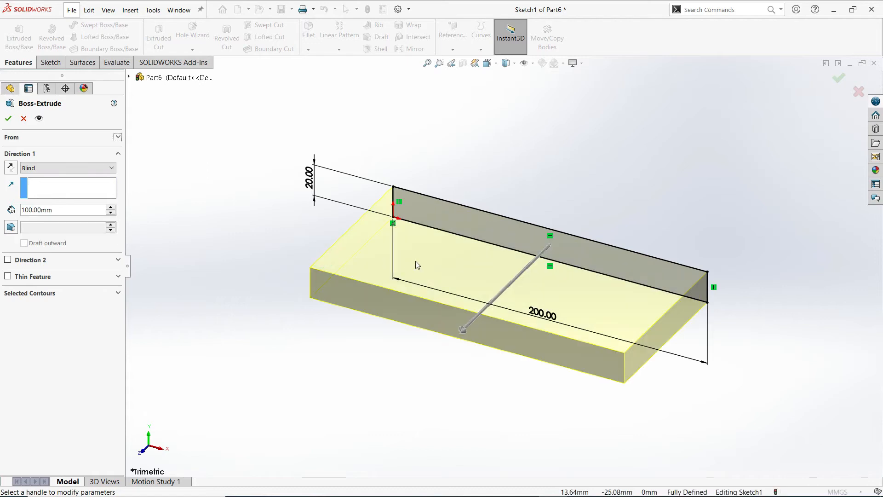
pyautogui.scroll(3, 527, 265)
pyautogui.scroll(-2, 527, 266)
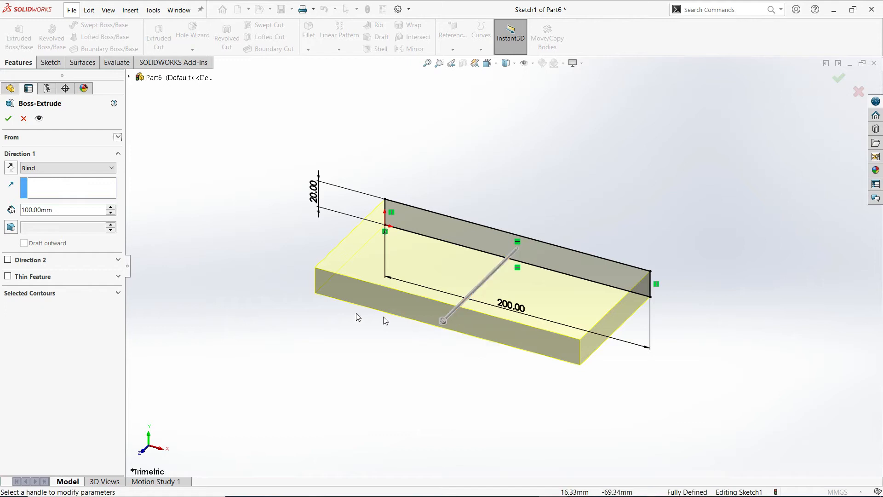
# Reverse the extrusion direction, switch the end condition to Mid Plane, and complete the plate
pyautogui.click(11, 170)
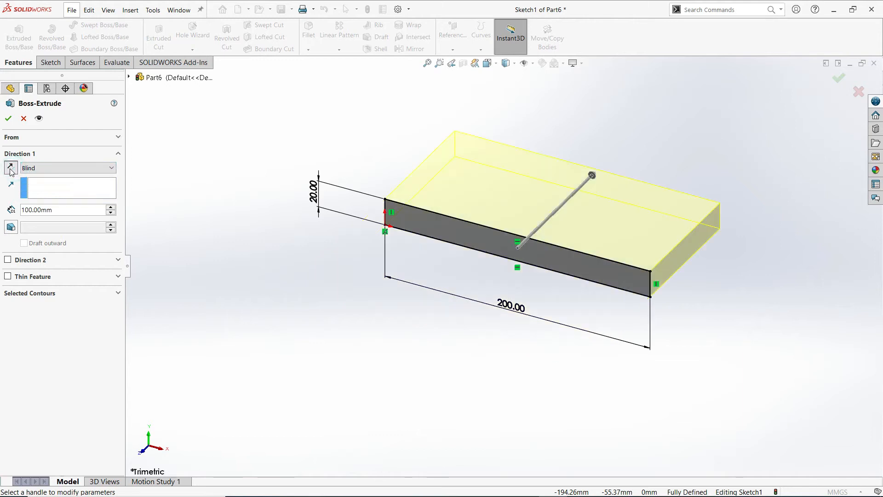
pyautogui.click(60, 169)
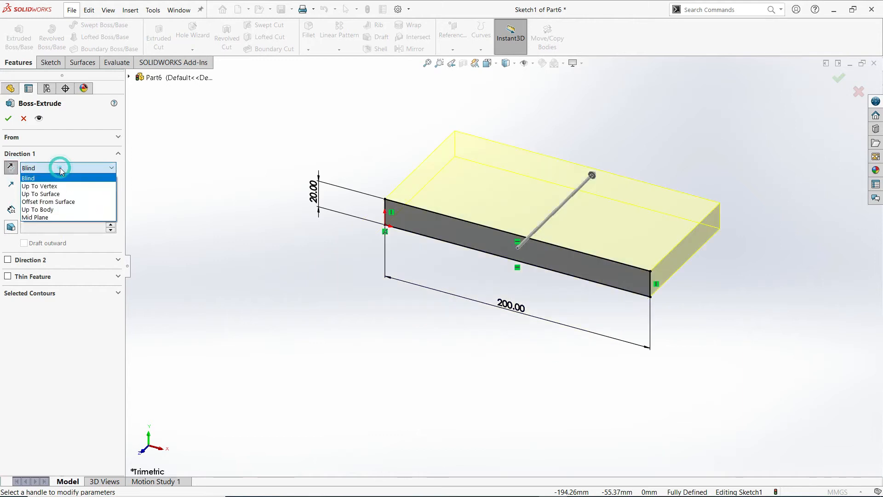
pyautogui.click(46, 217)
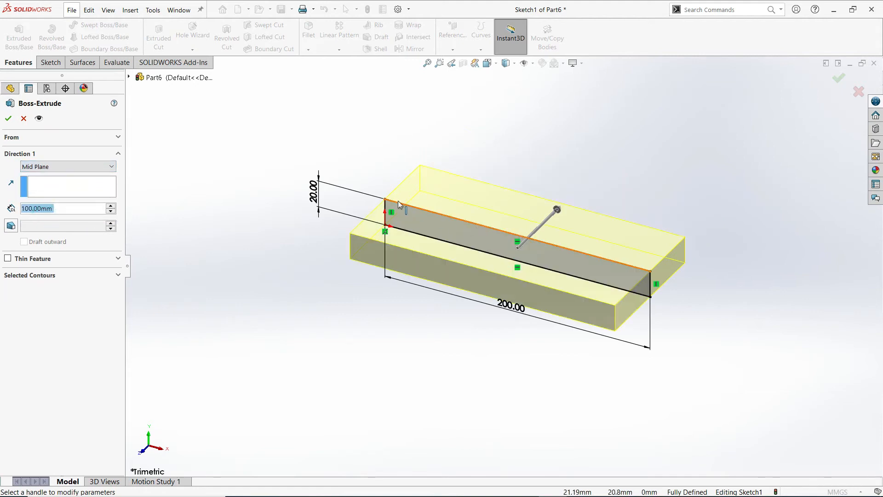
pyautogui.click(8, 122)
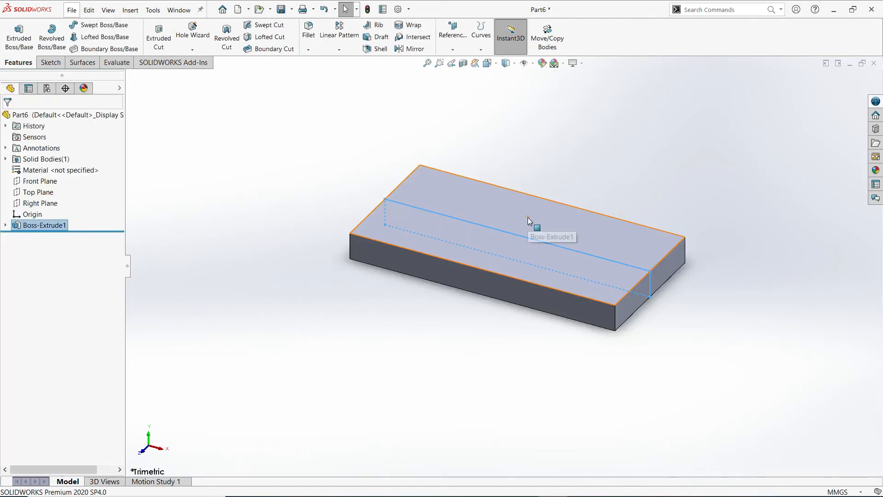
pyautogui.click(536, 164)
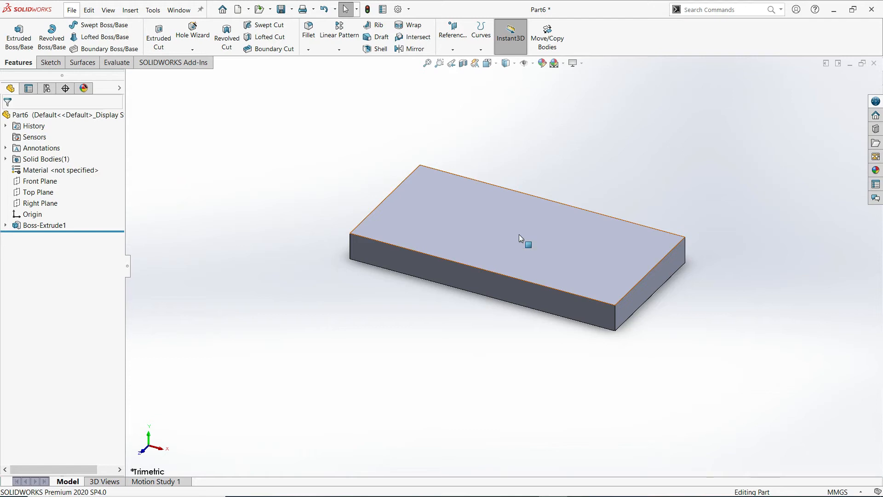
# Close the current part without saving and create a new part document
pyautogui.click(874, 64)
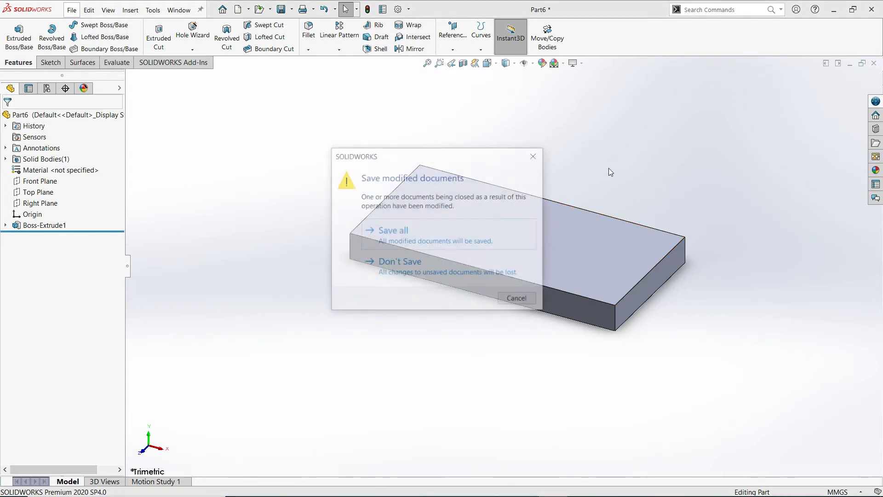
pyautogui.click(410, 268)
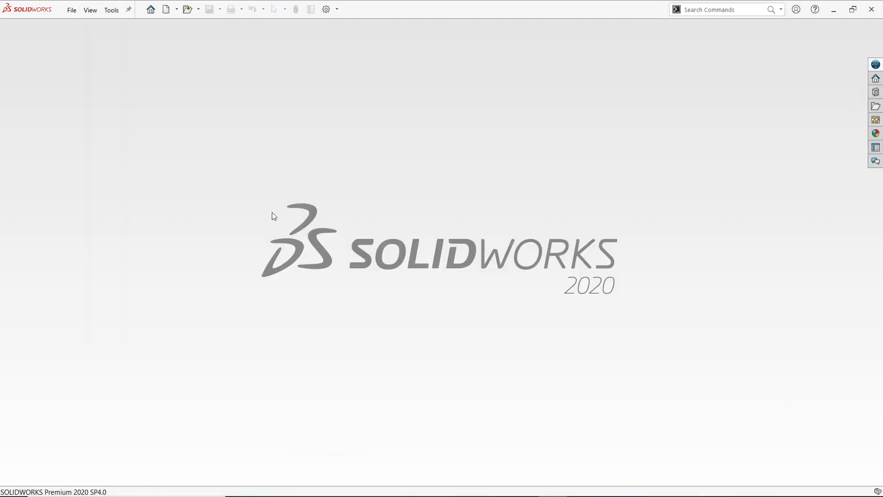
pyautogui.click(166, 10)
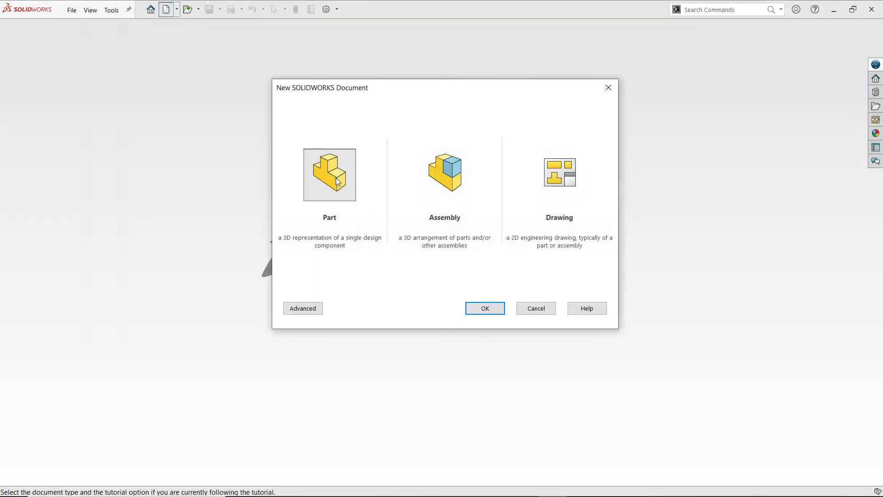
pyautogui.click(485, 309)
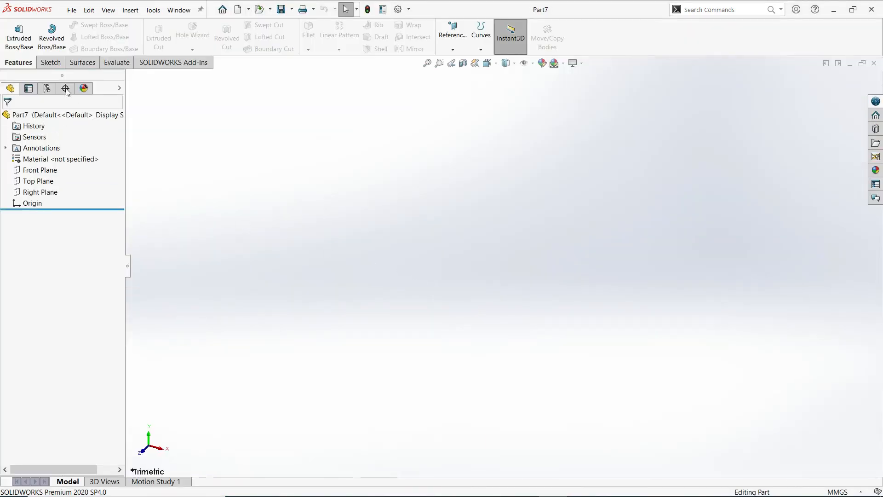
# Sketch a corner rectangle on the Top Plane starting at the origin, about 144 mm wide and 64 mm high
pyautogui.click(50, 62)
pyautogui.click(14, 32)
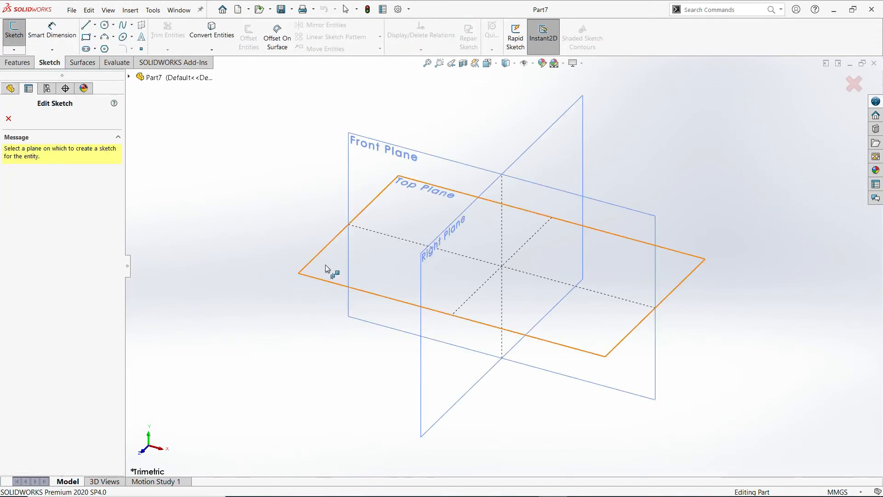
pyautogui.click(325, 269)
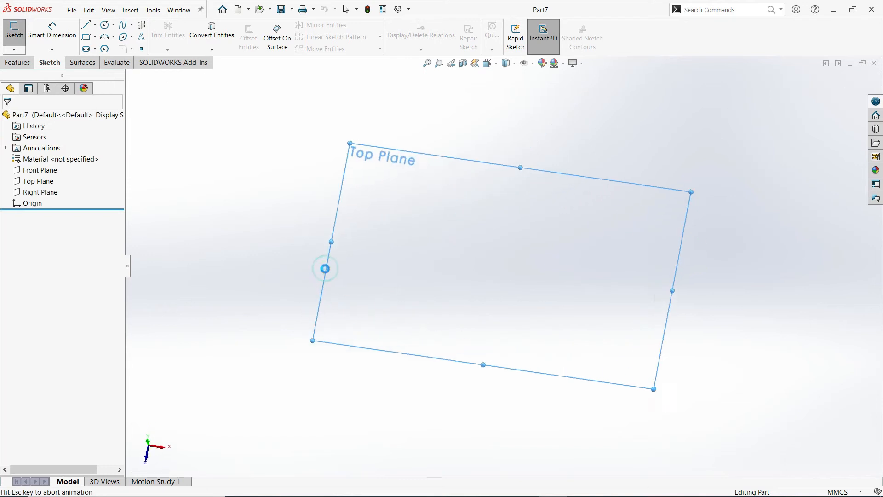
pyautogui.click(86, 37)
pyautogui.moveTo(504, 266)
pyautogui.mouseDown()
pyautogui.moveTo(699, 197)
pyautogui.moveTo(763, 150)
pyautogui.mouseUp()
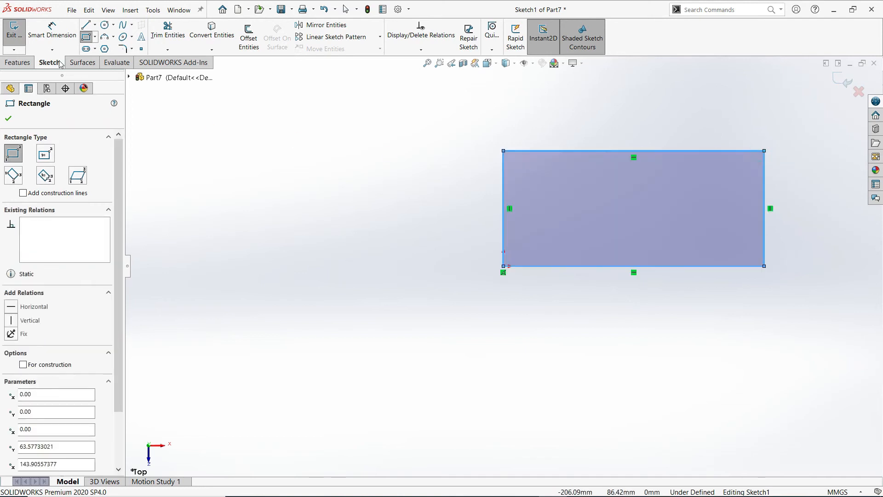
# Dimension the Top Plane rectangle to 200 mm along its bottom edge and 100 mm along its left edge
pyautogui.click(43, 36)
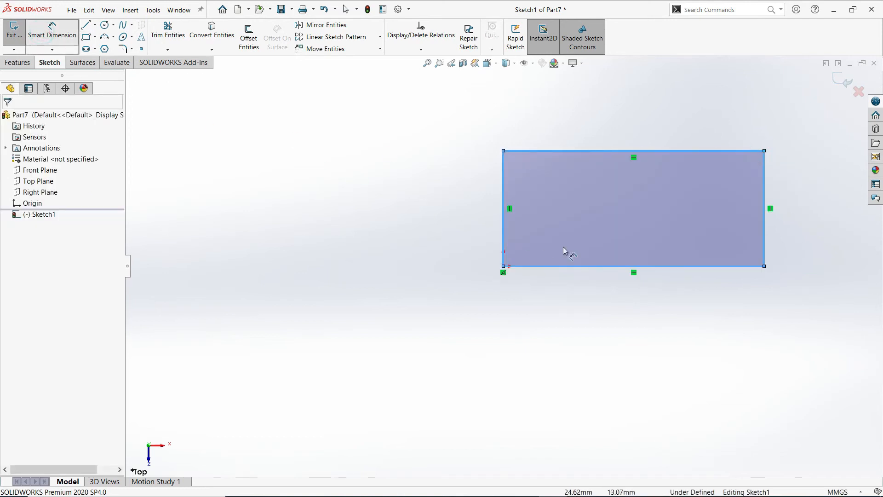
pyautogui.click(604, 270)
pyautogui.click(633, 328)
pyautogui.write('200')
pyautogui.press('Return')
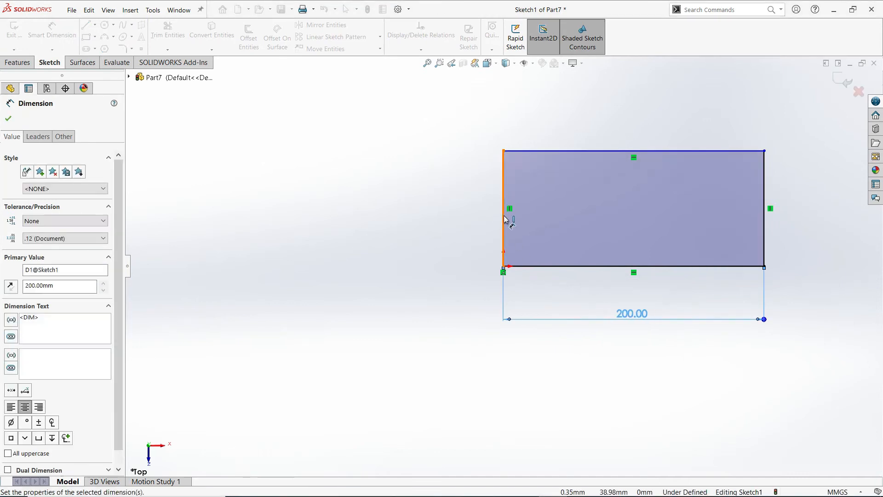
pyautogui.click(504, 215)
pyautogui.click(453, 210)
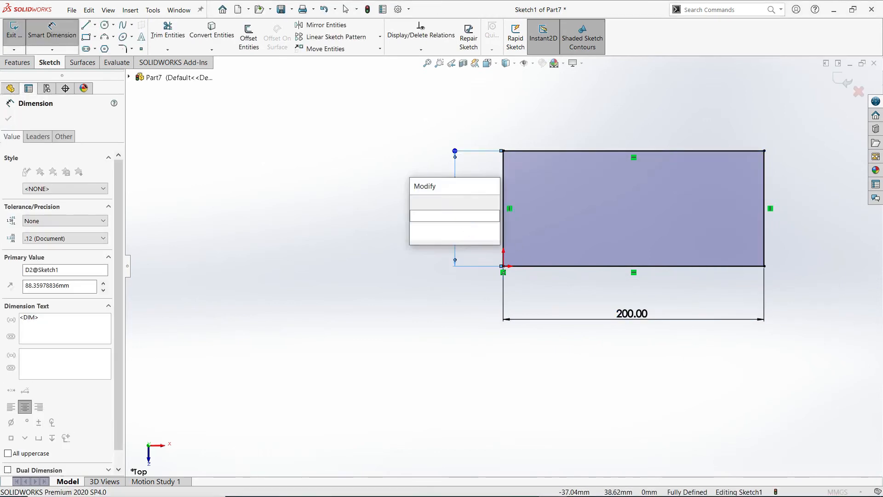
pyautogui.write('100')
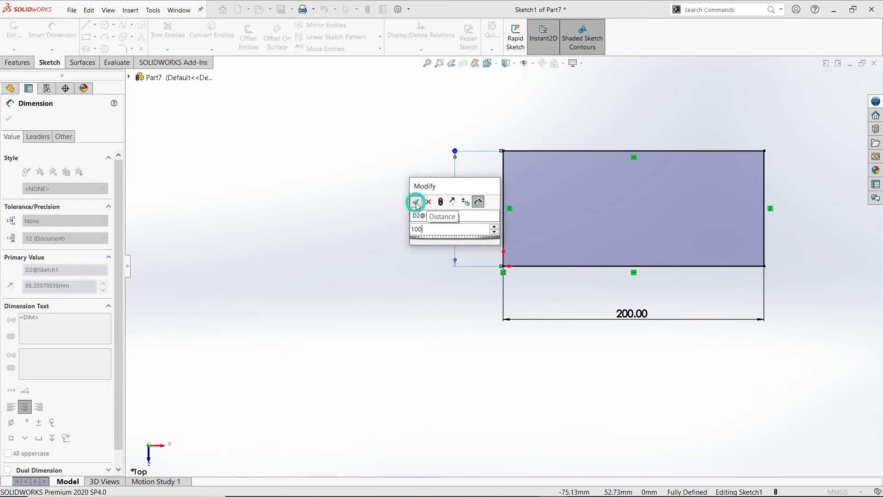
pyautogui.click(416, 203)
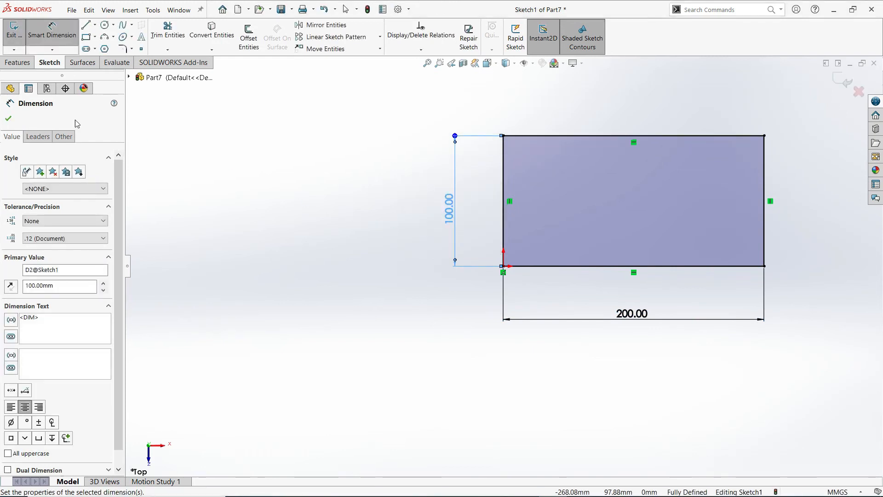
# Start a Blind boss extrusion of the Top Plane rectangle with a depth of 20 mm
pyautogui.click(18, 62)
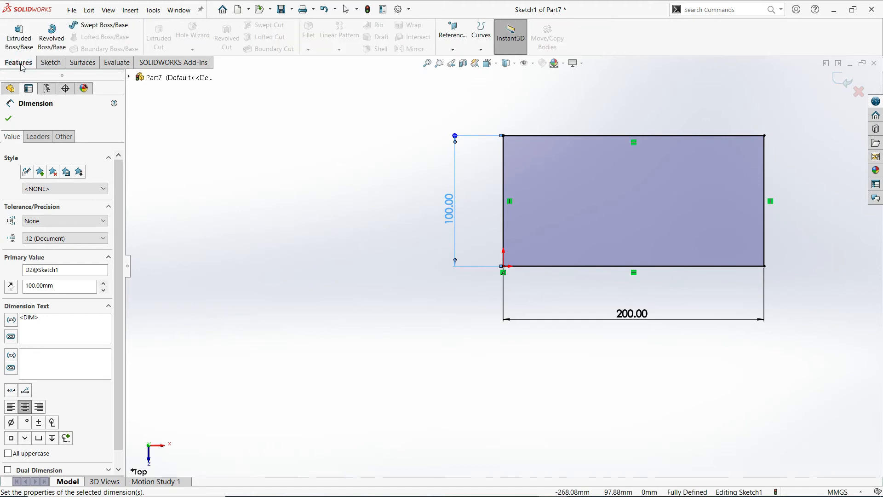
pyautogui.click(19, 39)
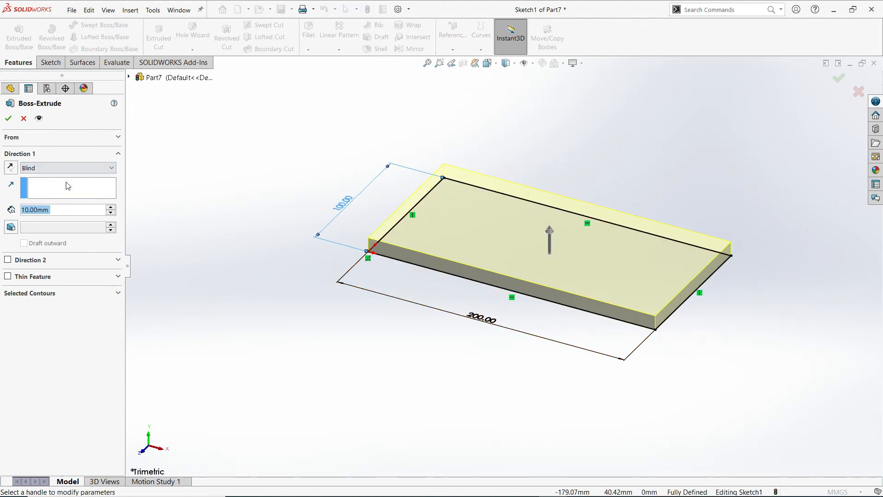
pyautogui.write('20')
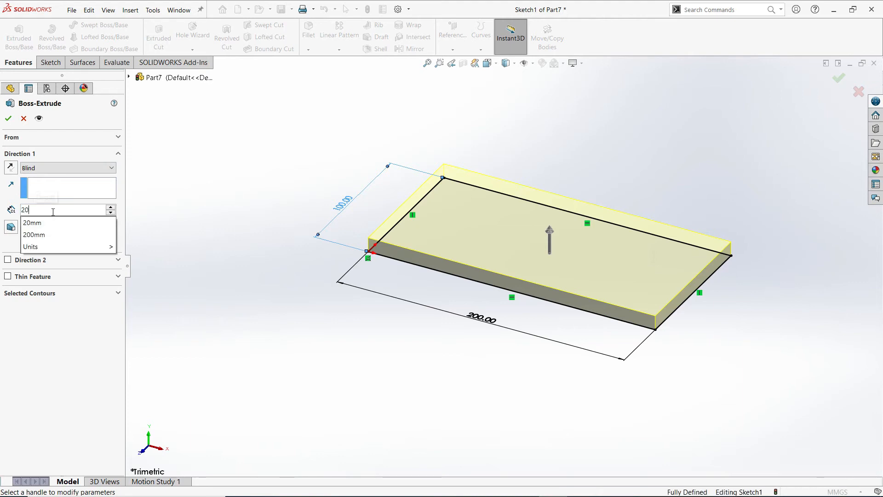
pyautogui.press('Return')
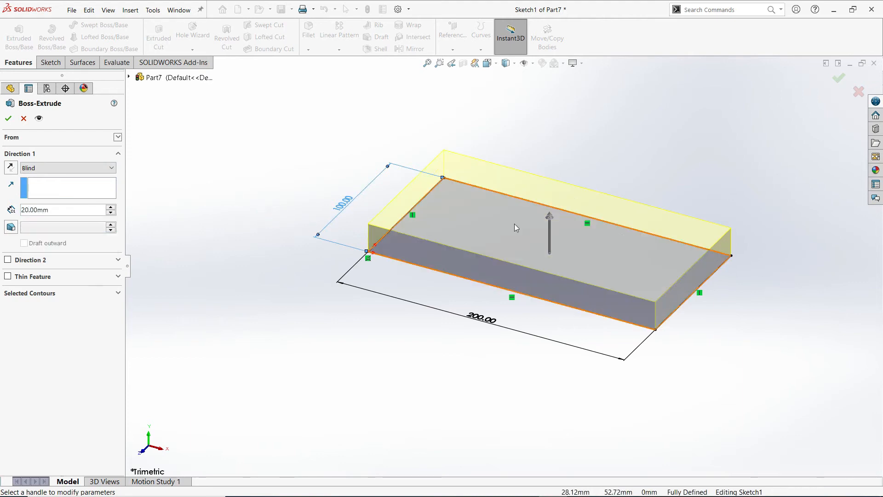
# Try the 20 mm extrusion in the reversed direction and with the Mid Plane end condition
pyautogui.click(11, 168)
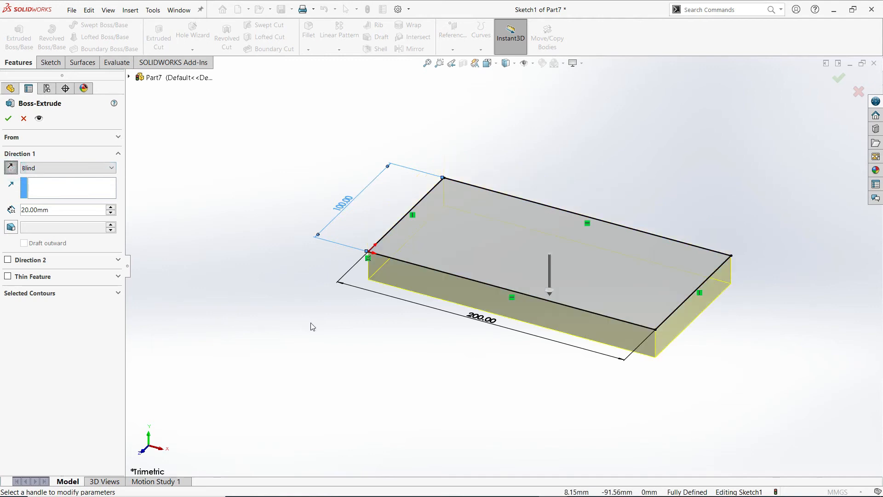
pyautogui.click(51, 169)
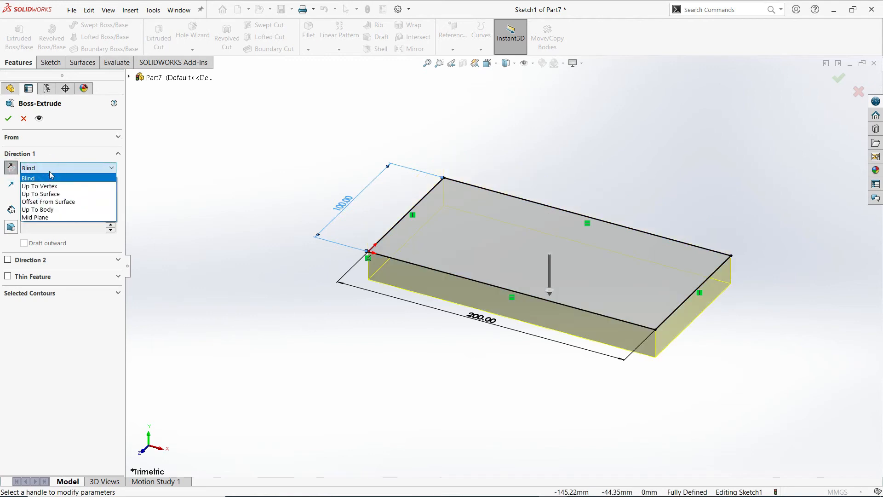
pyautogui.click(44, 218)
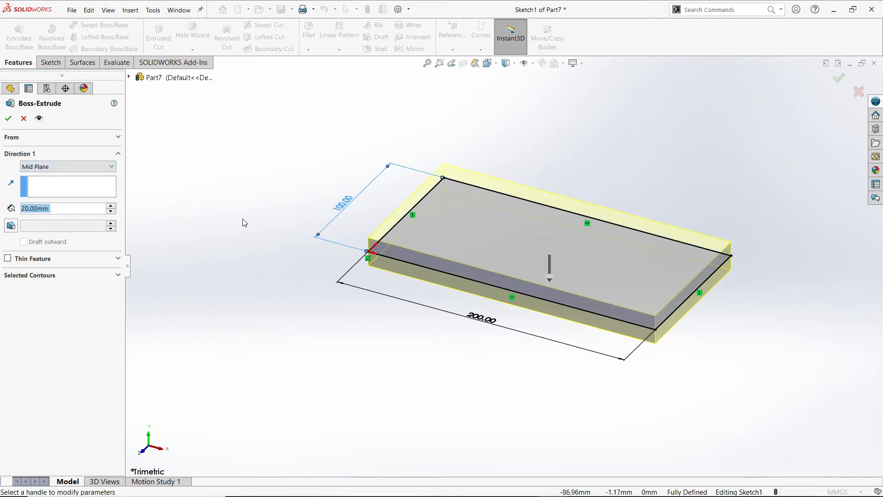
pyautogui.click(64, 169)
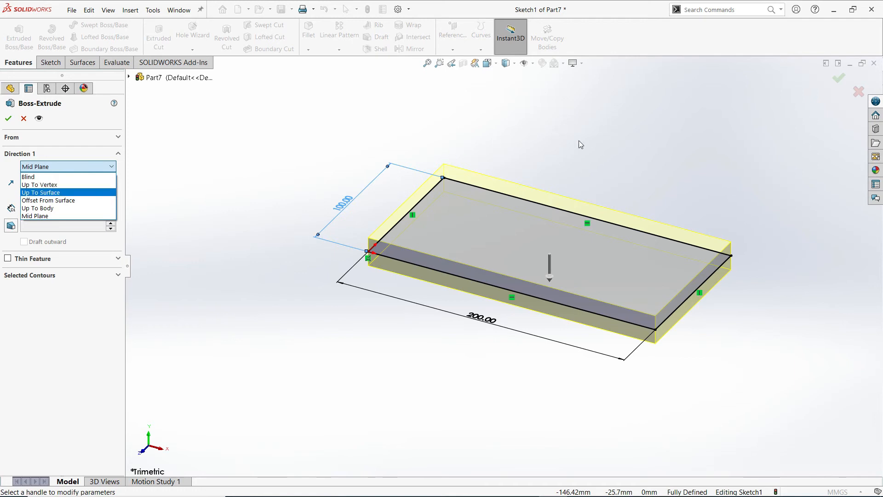
pyautogui.scroll(-2, 580, 147)
pyautogui.scroll(3, 528, 205)
pyautogui.scroll(-1, 528, 205)
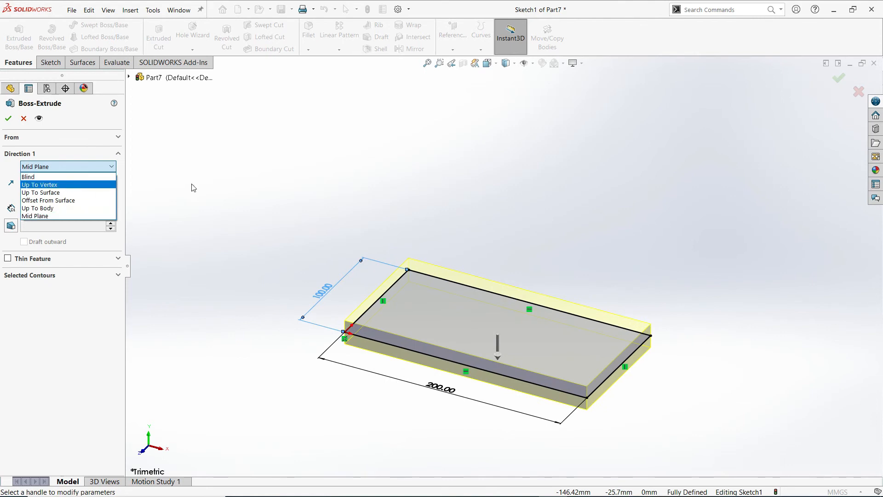
pyautogui.click(28, 216)
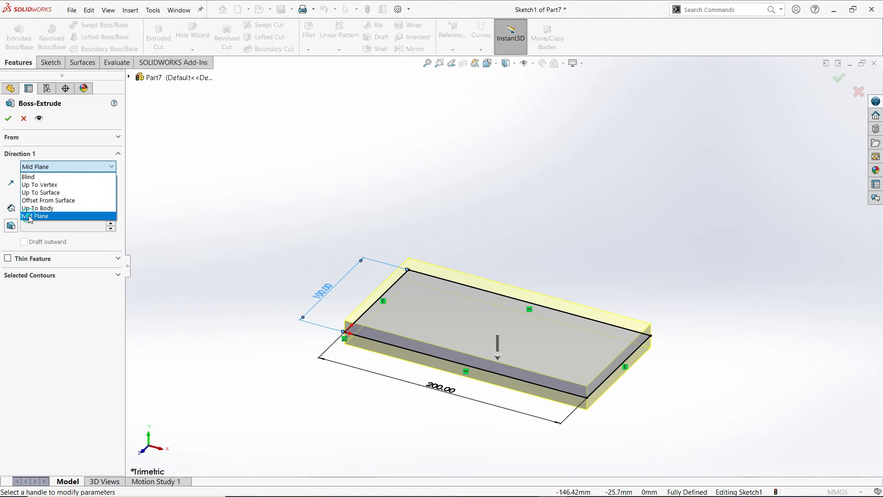
# Set the end condition back to Blind with the extrusion pointing upward from the Top Plane, and complete the plate
pyautogui.click(44, 166)
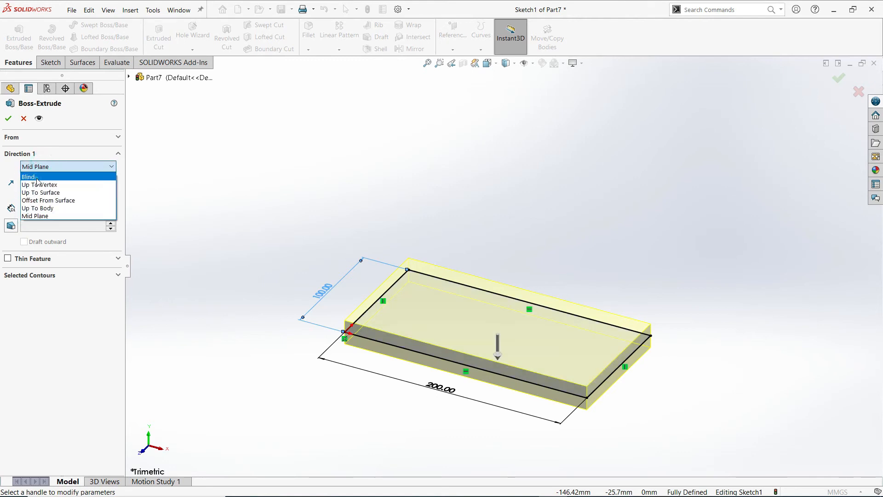
pyautogui.click(29, 177)
pyautogui.click(11, 167)
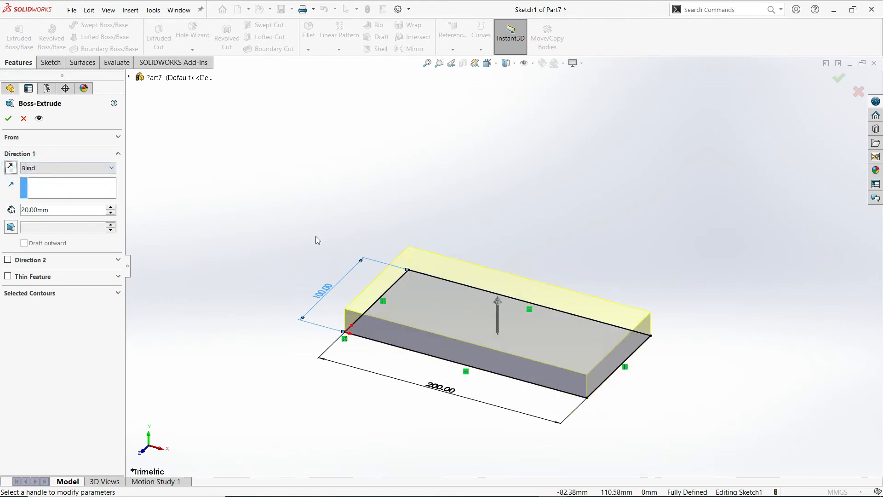
pyautogui.scroll(2, 316, 239)
pyautogui.scroll(-2, 329, 242)
pyautogui.scroll(-1, 412, 313)
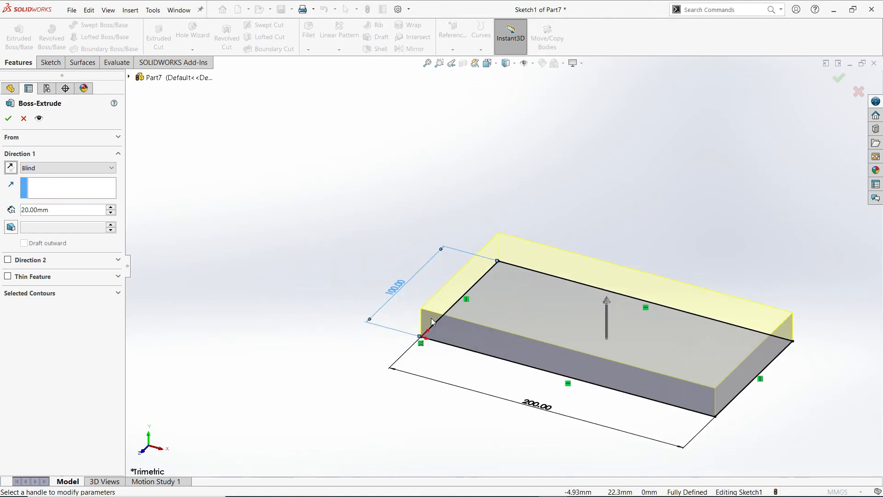
pyautogui.scroll(2, 558, 371)
pyautogui.scroll(-2, 599, 371)
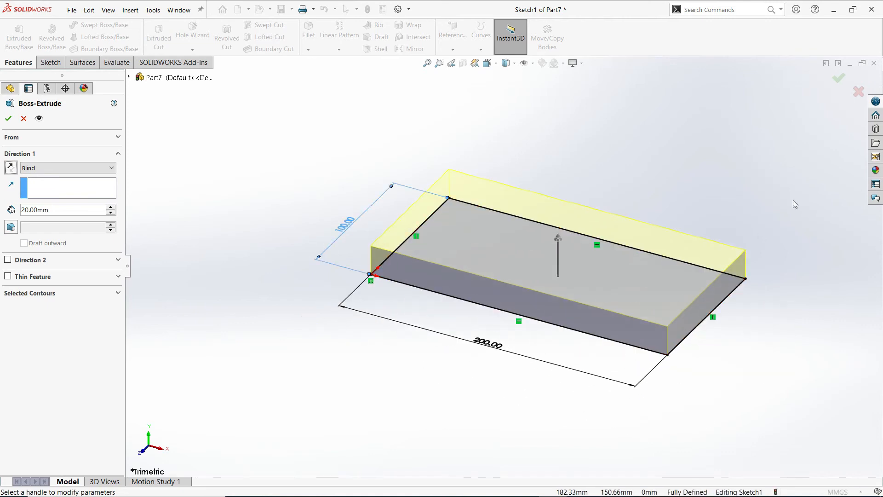
pyautogui.click(836, 78)
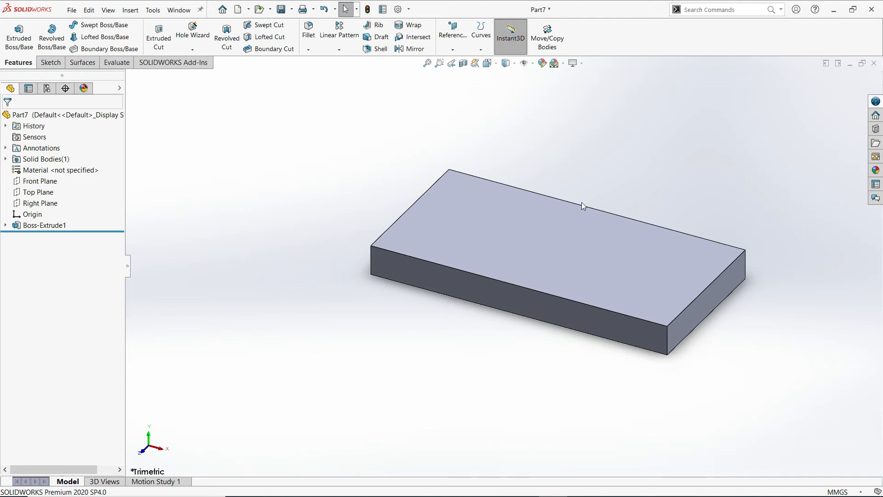
# Close the Top Plane plate without saving and create another new part document
pyautogui.click(873, 63)
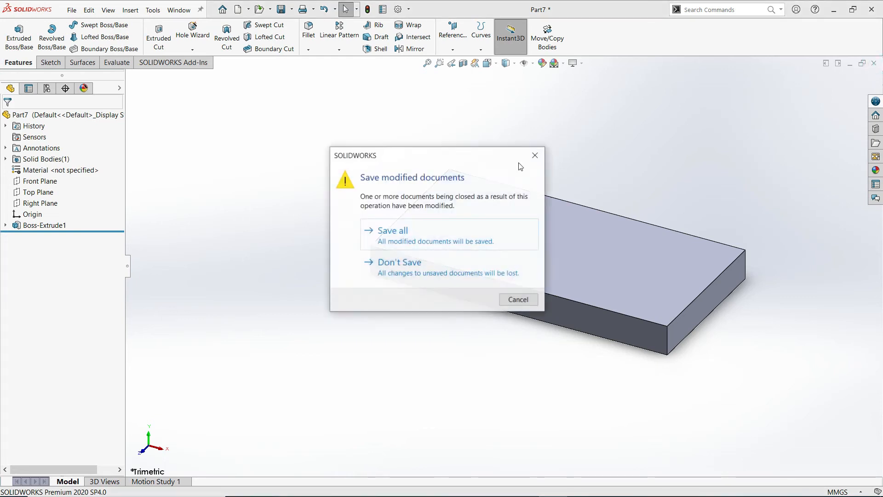
pyautogui.click(409, 274)
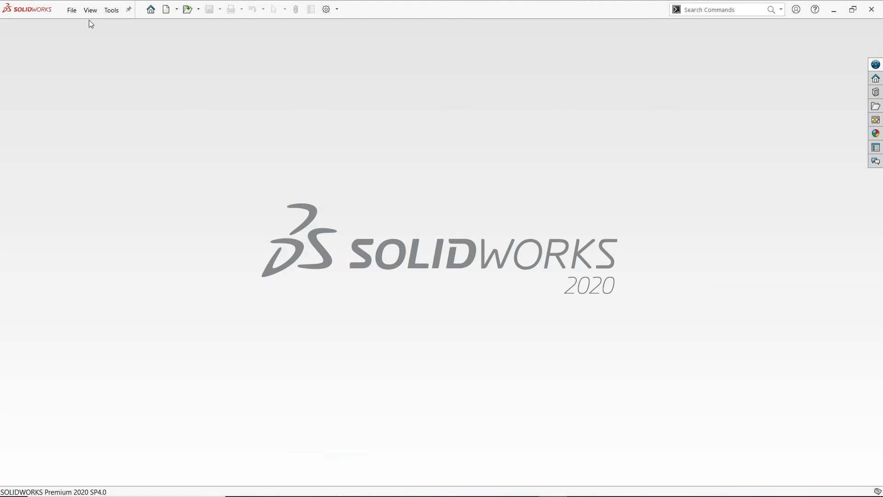
pyautogui.click(167, 12)
pyautogui.click(323, 177)
pyautogui.click(477, 310)
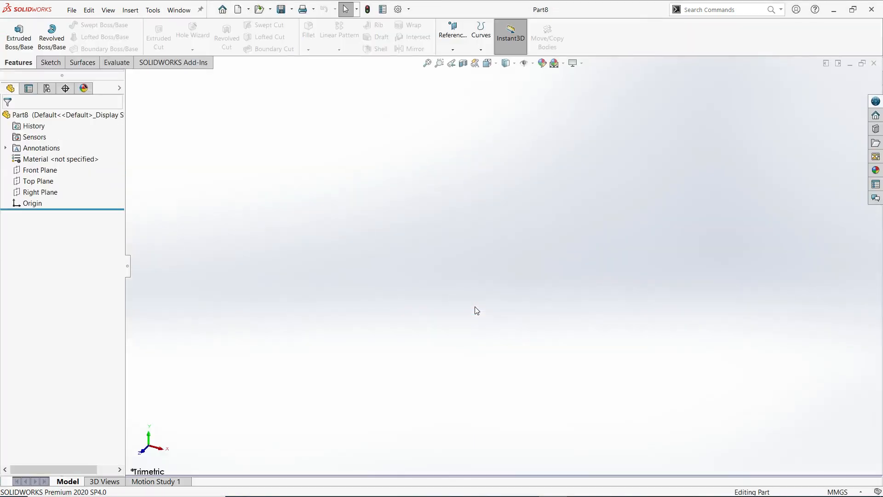
# Sketch a corner rectangle on the Right Plane starting at the origin, about 83 mm wide and 28 mm high
pyautogui.click(50, 62)
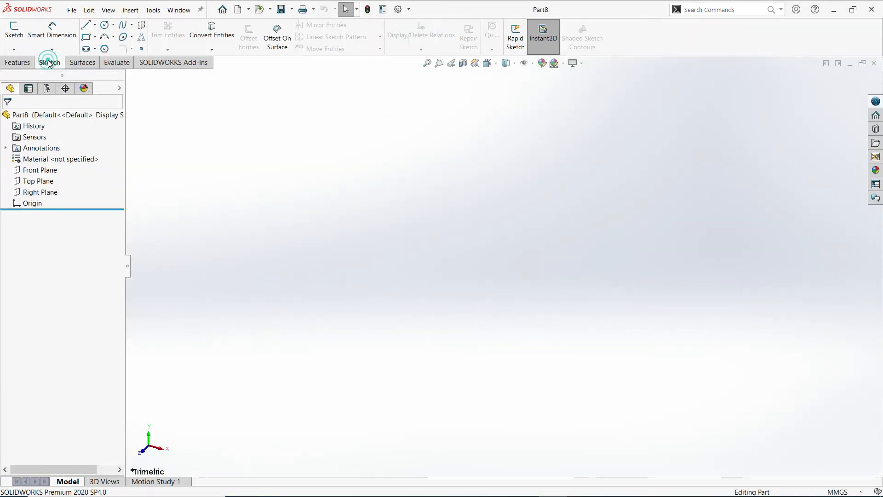
pyautogui.click(14, 34)
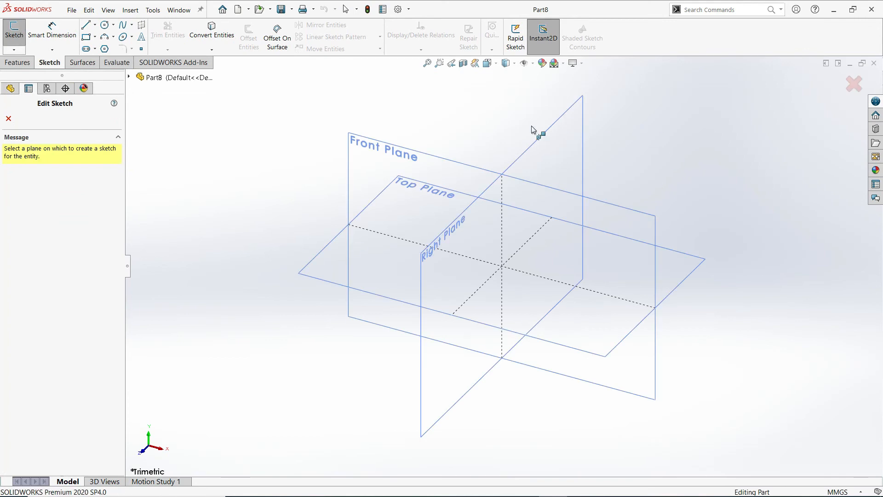
pyautogui.click(552, 136)
pyautogui.click(86, 36)
pyautogui.click(503, 266)
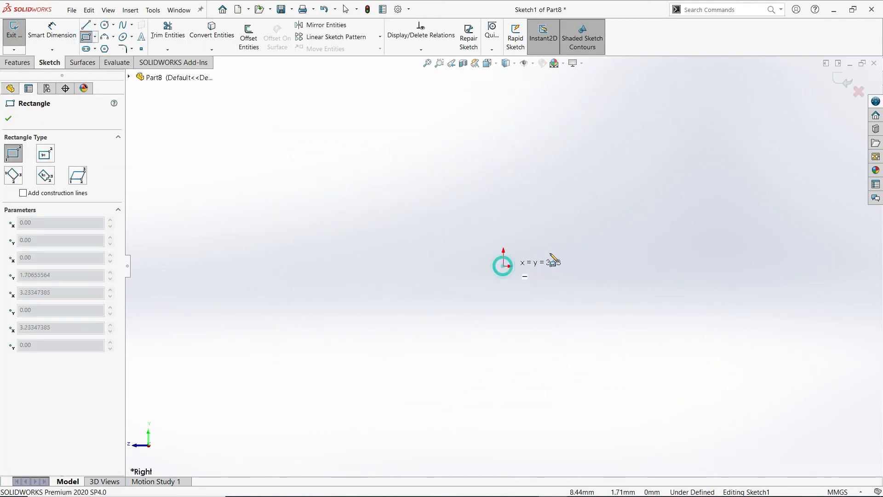
pyautogui.click(797, 195)
# Dimension the Right Plane rectangle to 20 mm along its left edge and 100 mm along its bottom edge
pyautogui.click(52, 30)
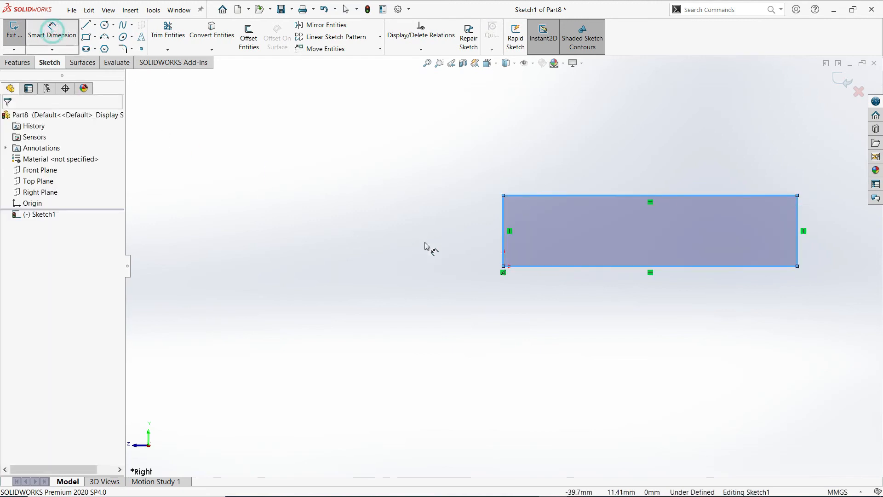
pyautogui.click(503, 227)
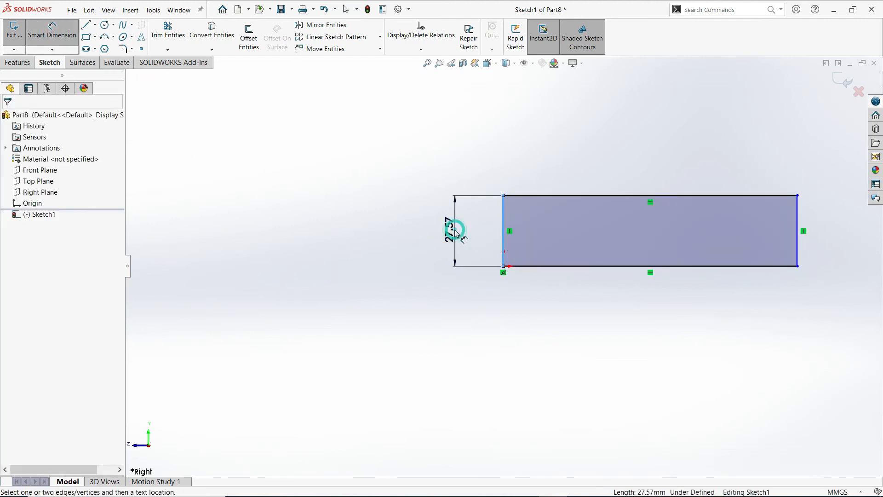
pyautogui.click(453, 232)
pyautogui.write('20')
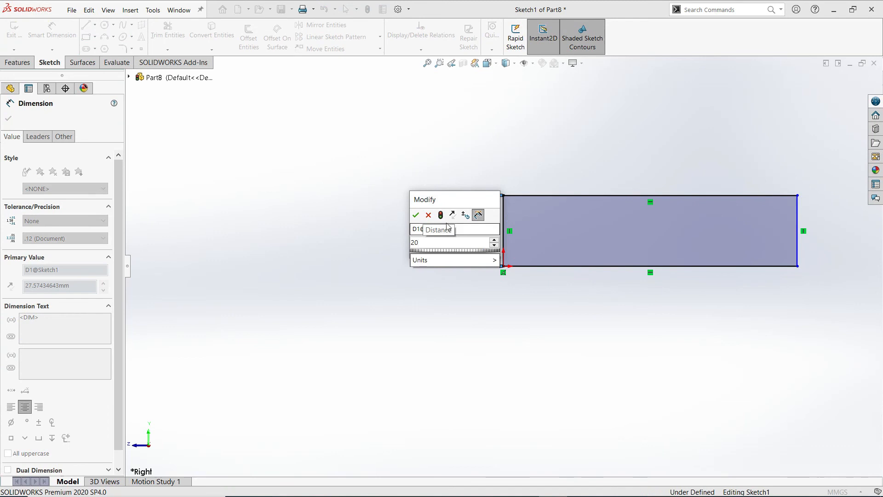
pyautogui.press('Return')
pyautogui.click(616, 266)
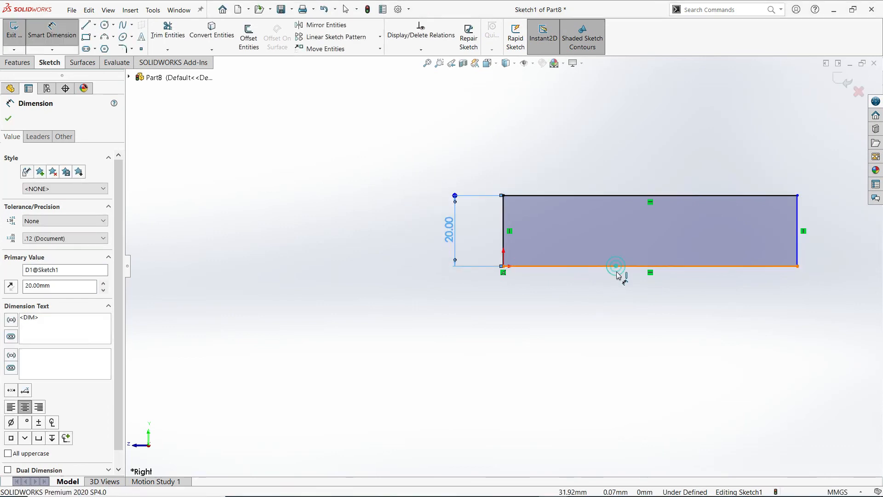
pyautogui.click(650, 332)
pyautogui.click(650, 332)
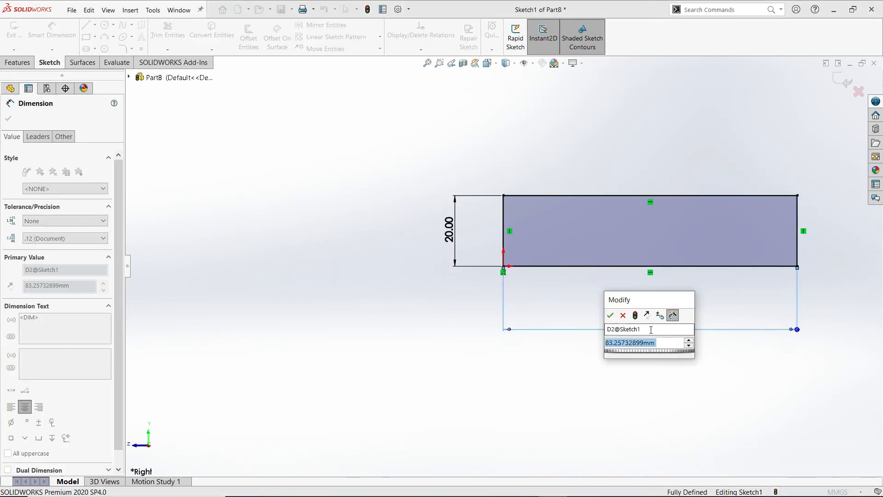
pyautogui.write('100')
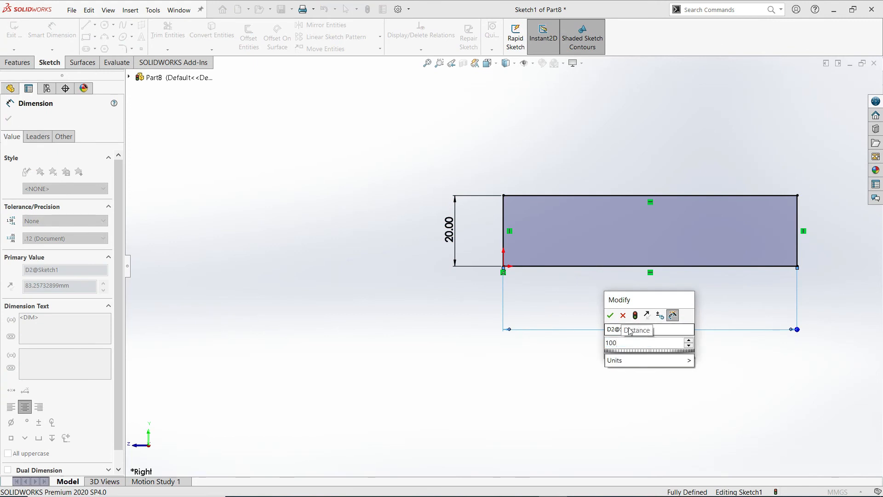
pyautogui.click(612, 316)
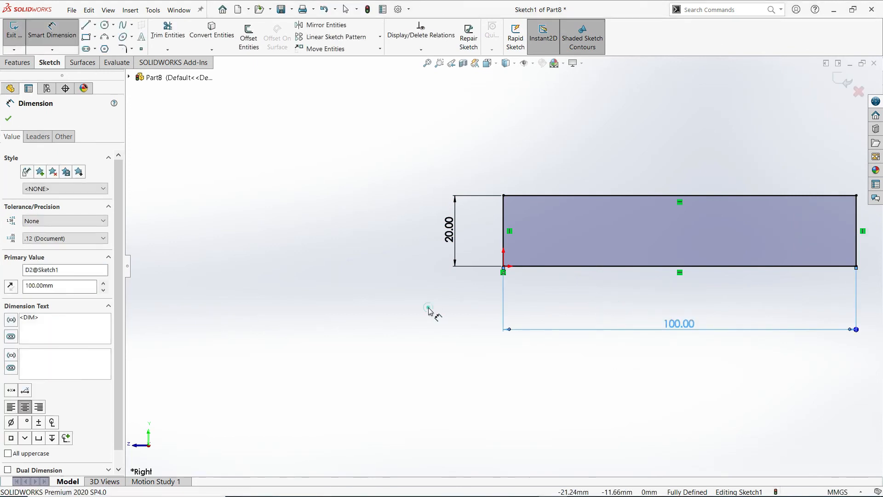
# Start a Blind boss extrusion of the Right Plane rectangle with a depth of 200 mm
pyautogui.click(17, 63)
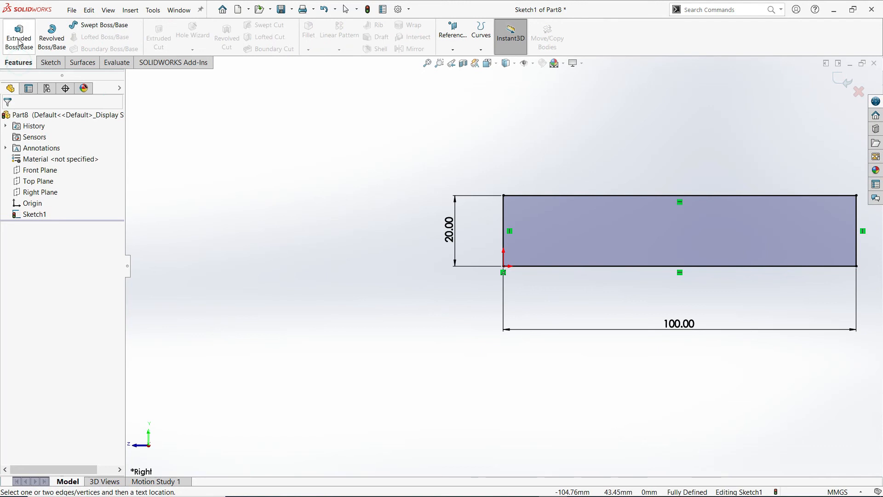
pyautogui.click(18, 40)
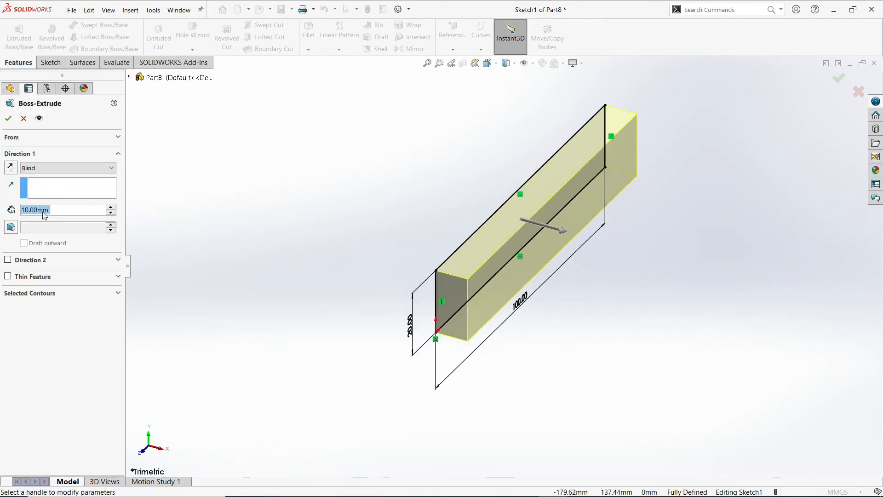
pyautogui.write('200')
pyautogui.press('Return')
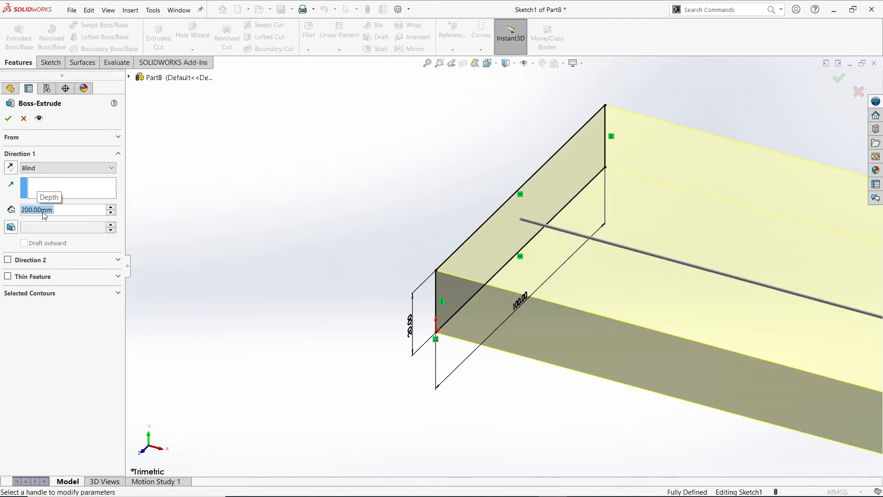
pyautogui.scroll(4, 379, 228)
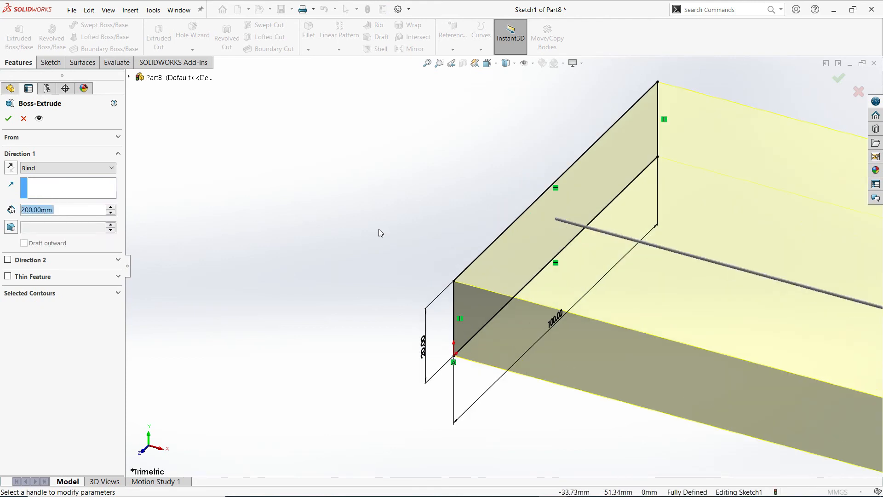
pyautogui.scroll(3, 640, 299)
pyautogui.scroll(-3, 650, 310)
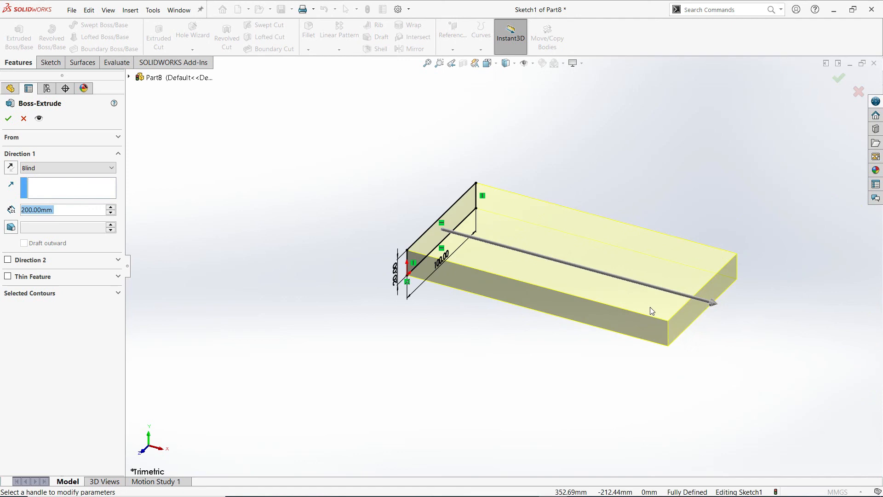
# Try the 200 mm extrusion with the Mid Plane end condition and as a Blind extrusion in the reversed direction
pyautogui.click(47, 168)
pyautogui.click(40, 216)
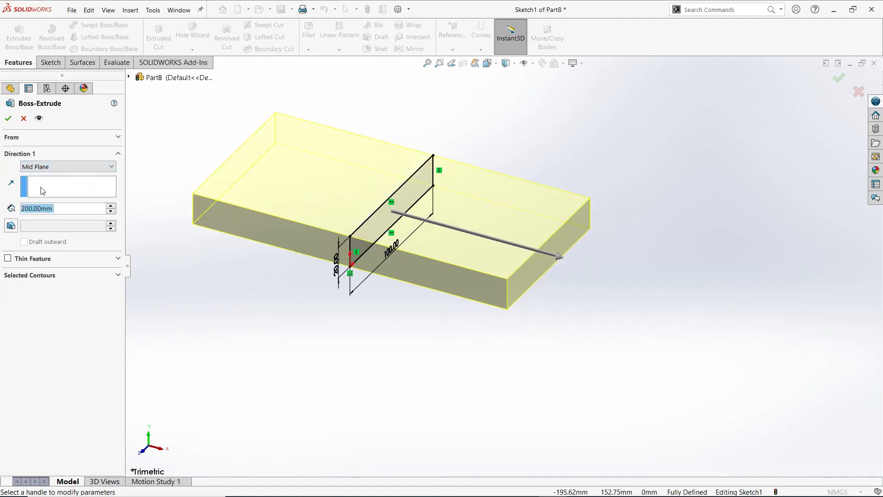
pyautogui.click(46, 166)
pyautogui.click(37, 177)
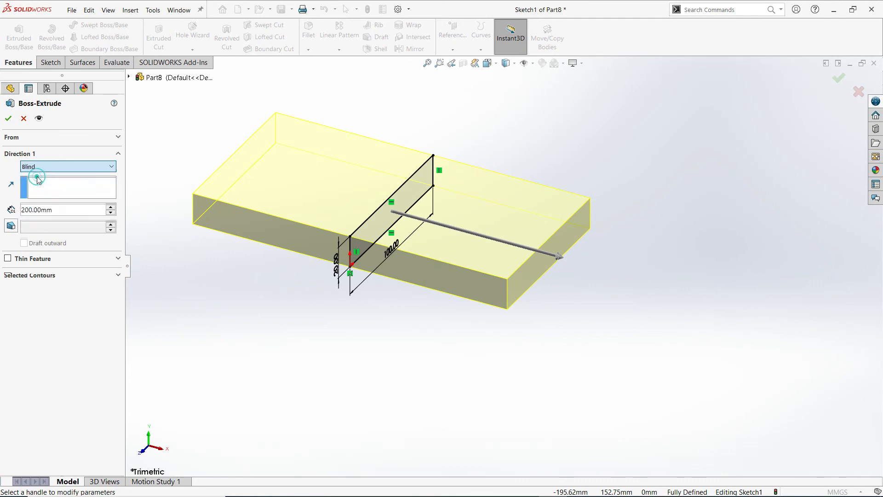
pyautogui.click(11, 168)
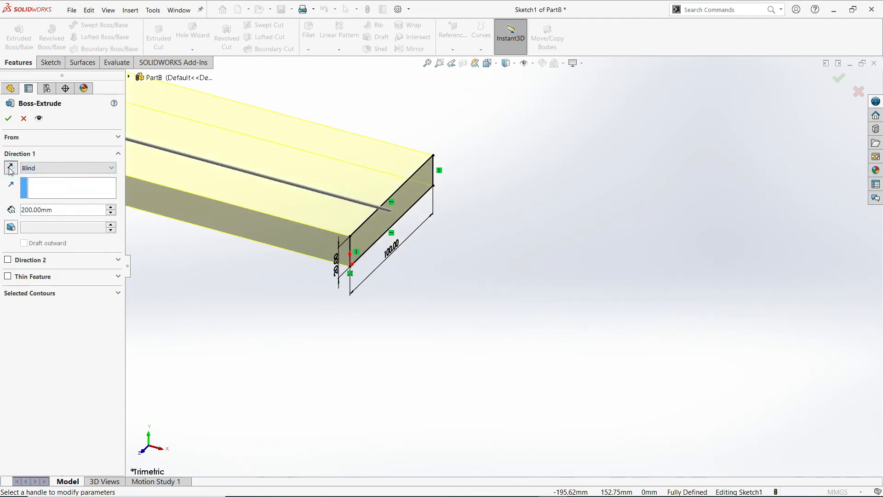
# Point the Blind extrusion toward positive X from the Right Plane and complete the plate
pyautogui.click(10, 169)
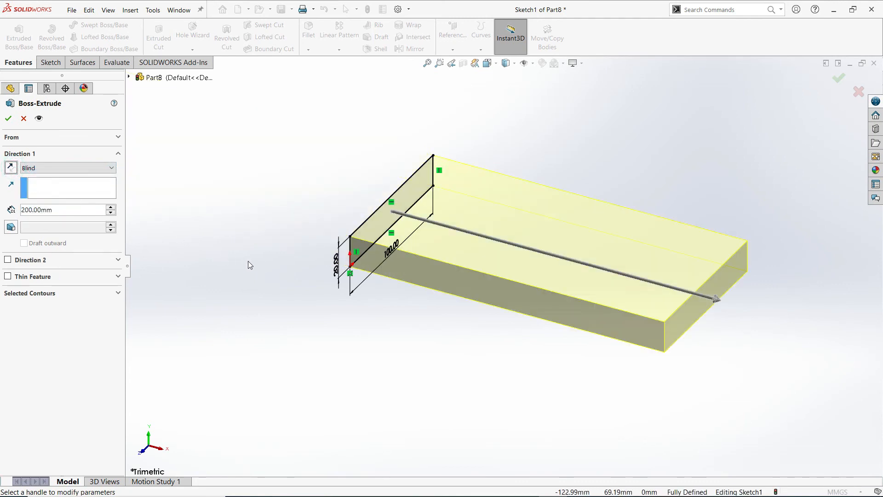
pyautogui.click(8, 118)
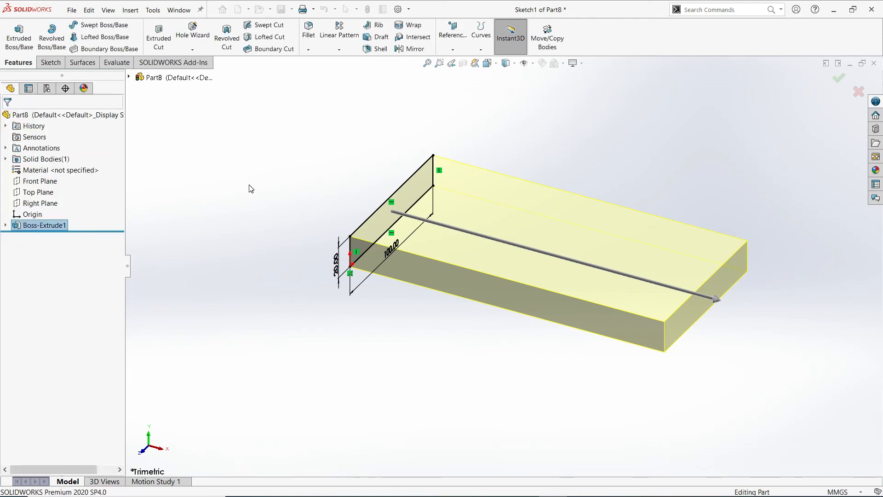